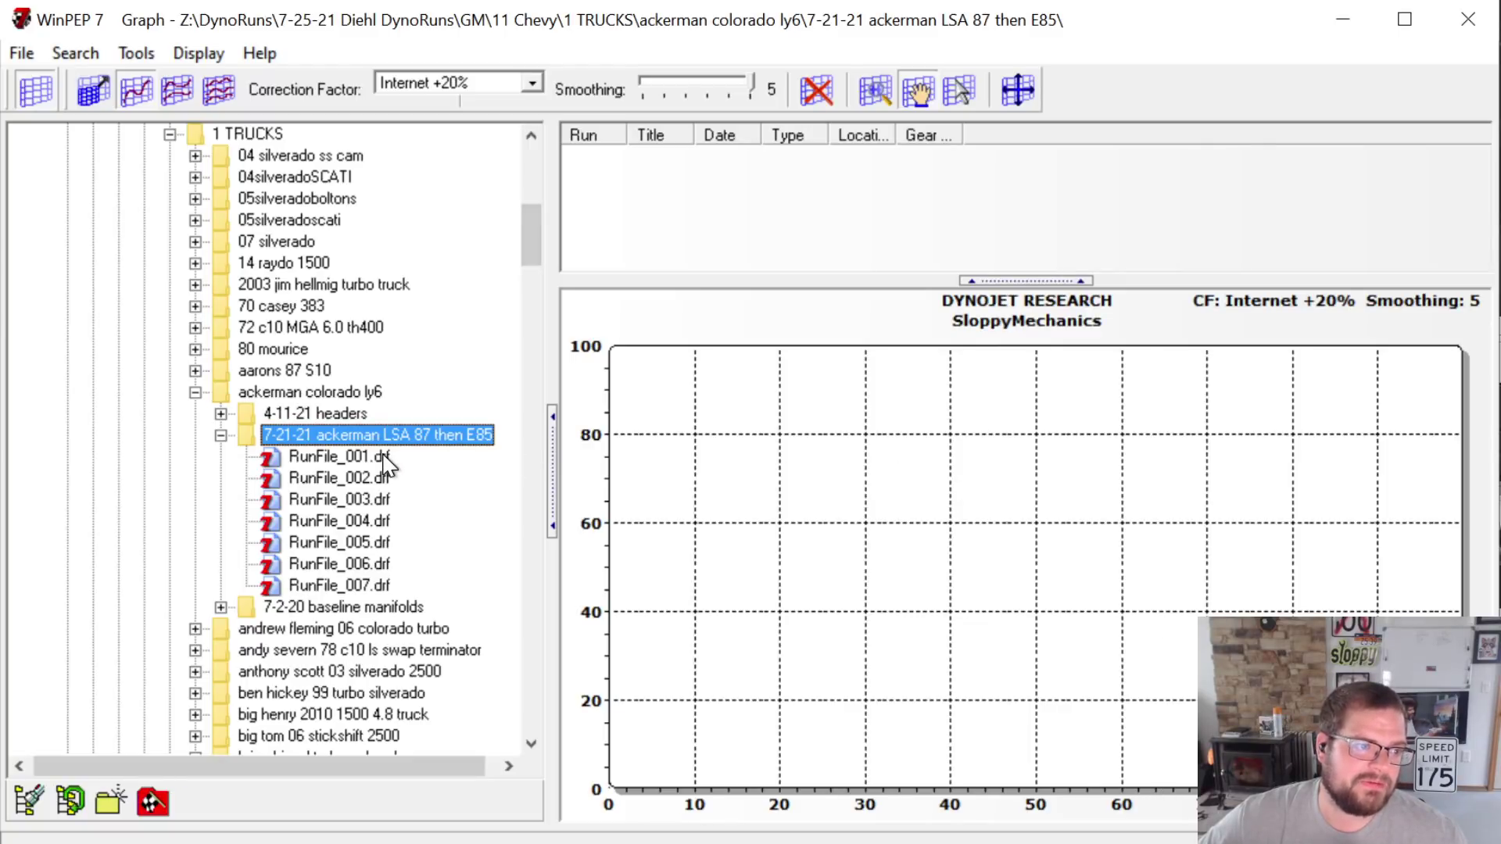
# Plot RunFile_001 from the 7-21-21 LSA 87 then E85 folder and add its torque curve on the second vertical axis
pyautogui.moveTo(332, 463)
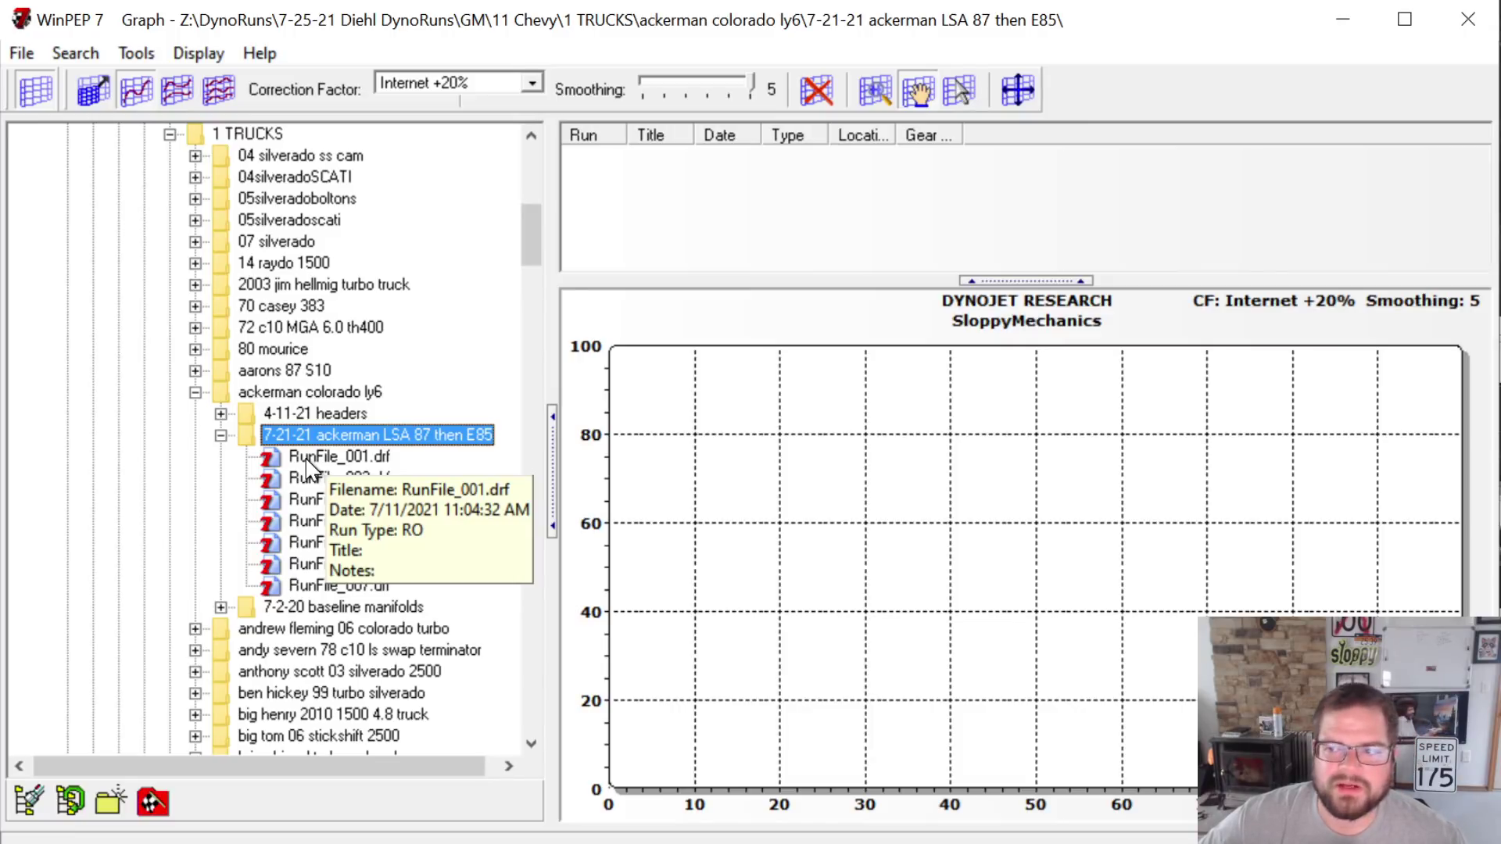
pyautogui.click(308, 460)
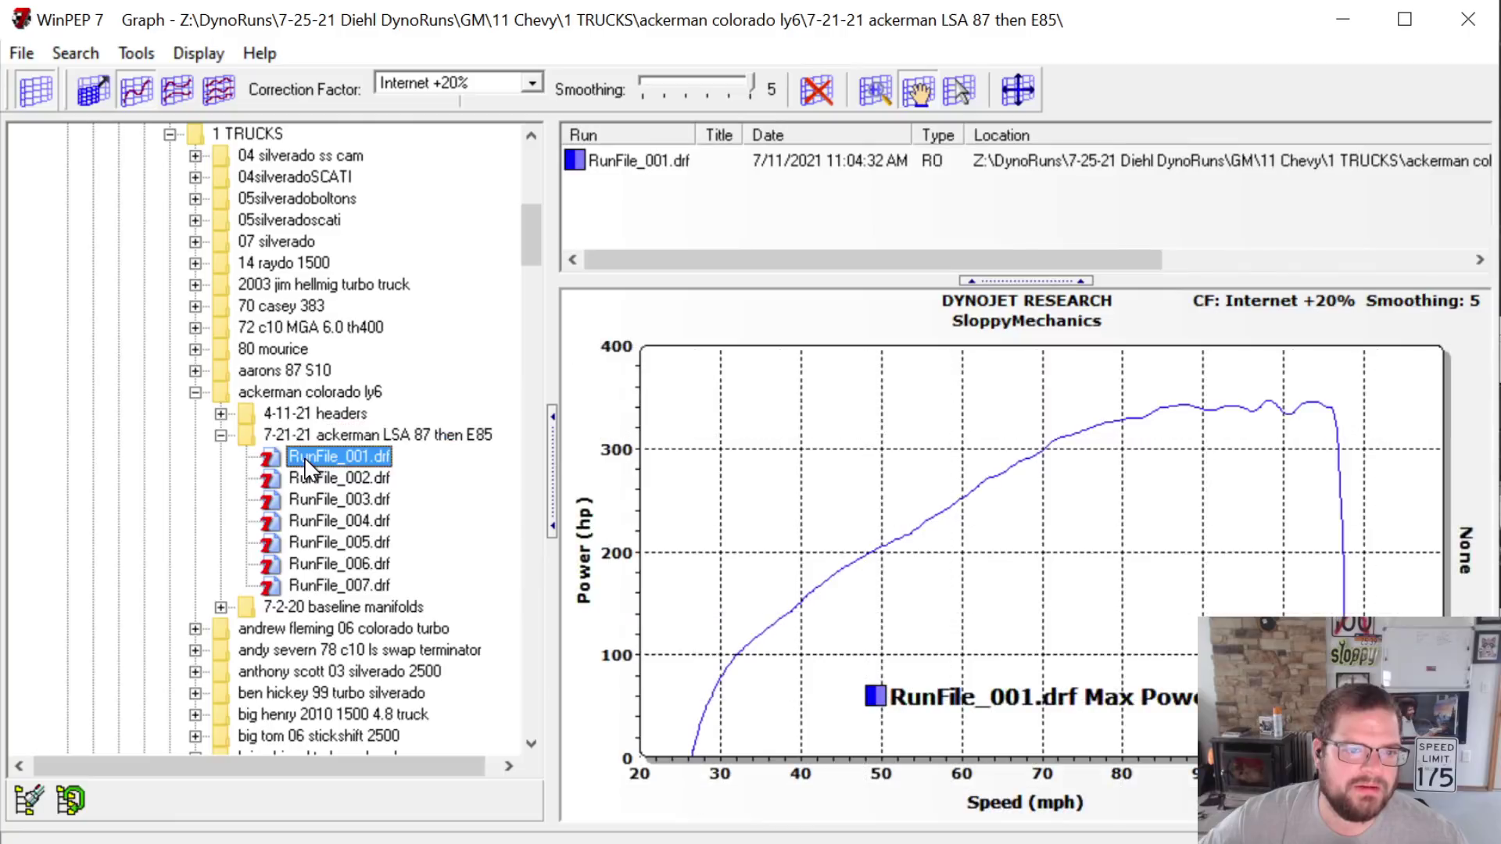
pyautogui.click(1474, 554)
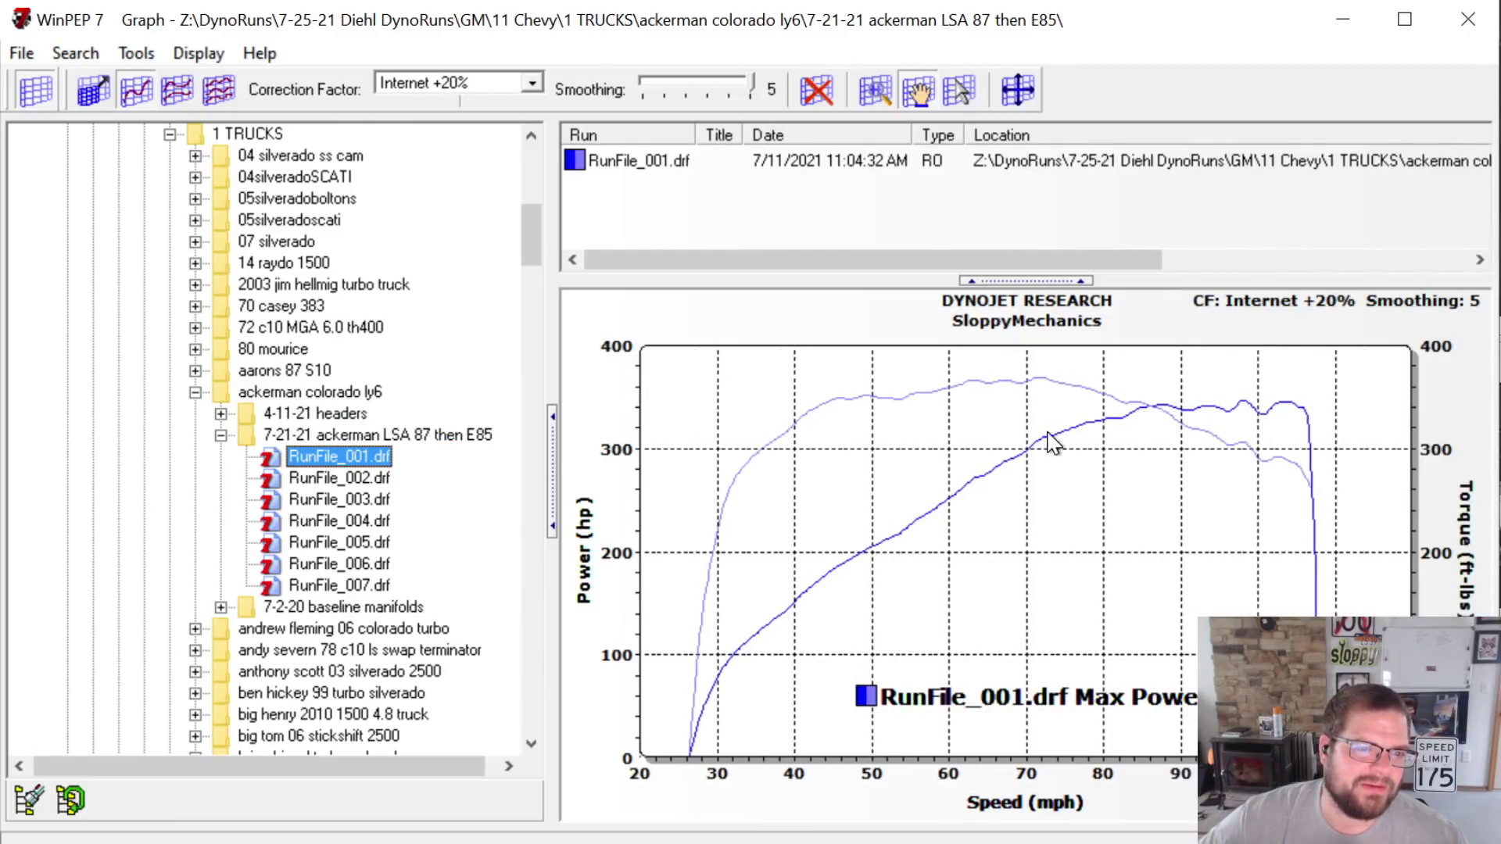
# Move the max power legend and narrow the file tree so the legend text and run file names can be read
pyautogui.hscroll(5, 865, 215)
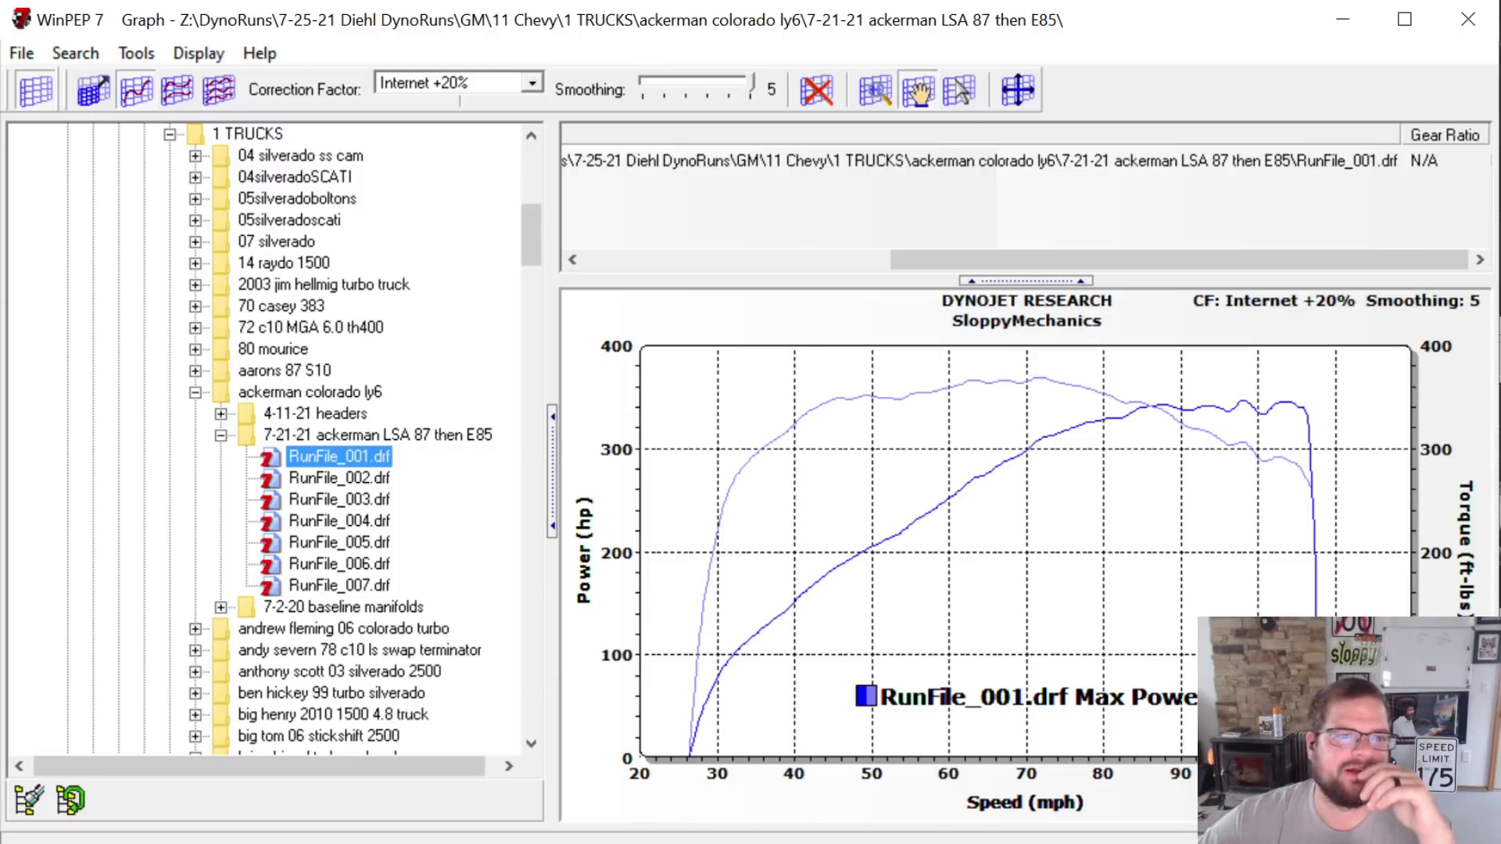
pyautogui.moveTo(1412, 262); pyautogui.dragTo(1006, 335)
pyautogui.moveTo(1227, 699); pyautogui.dragTo(1043, 686)
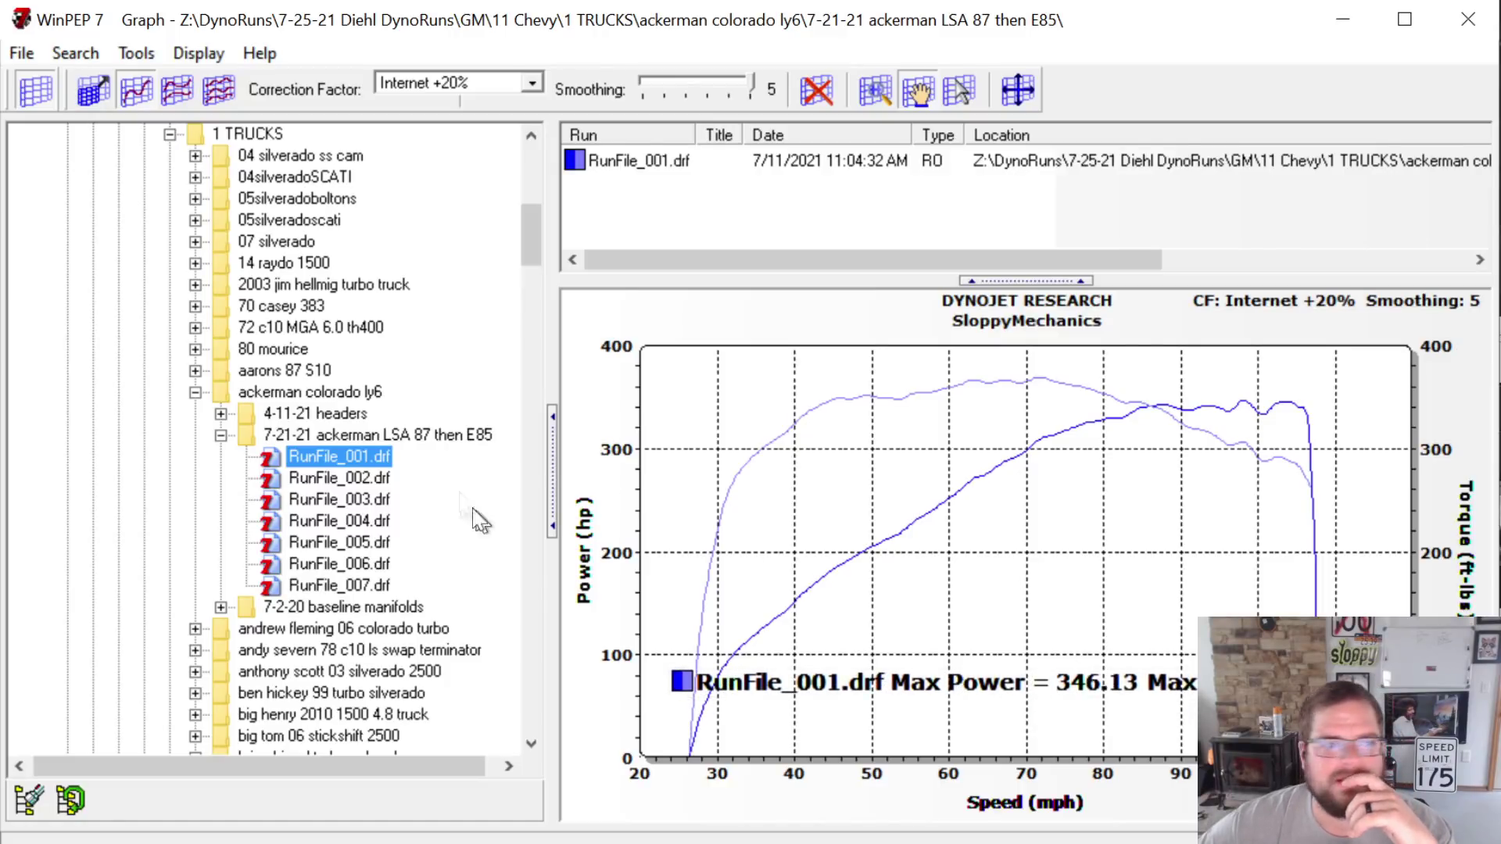
pyautogui.moveTo(552, 458); pyautogui.dragTo(312, 469)
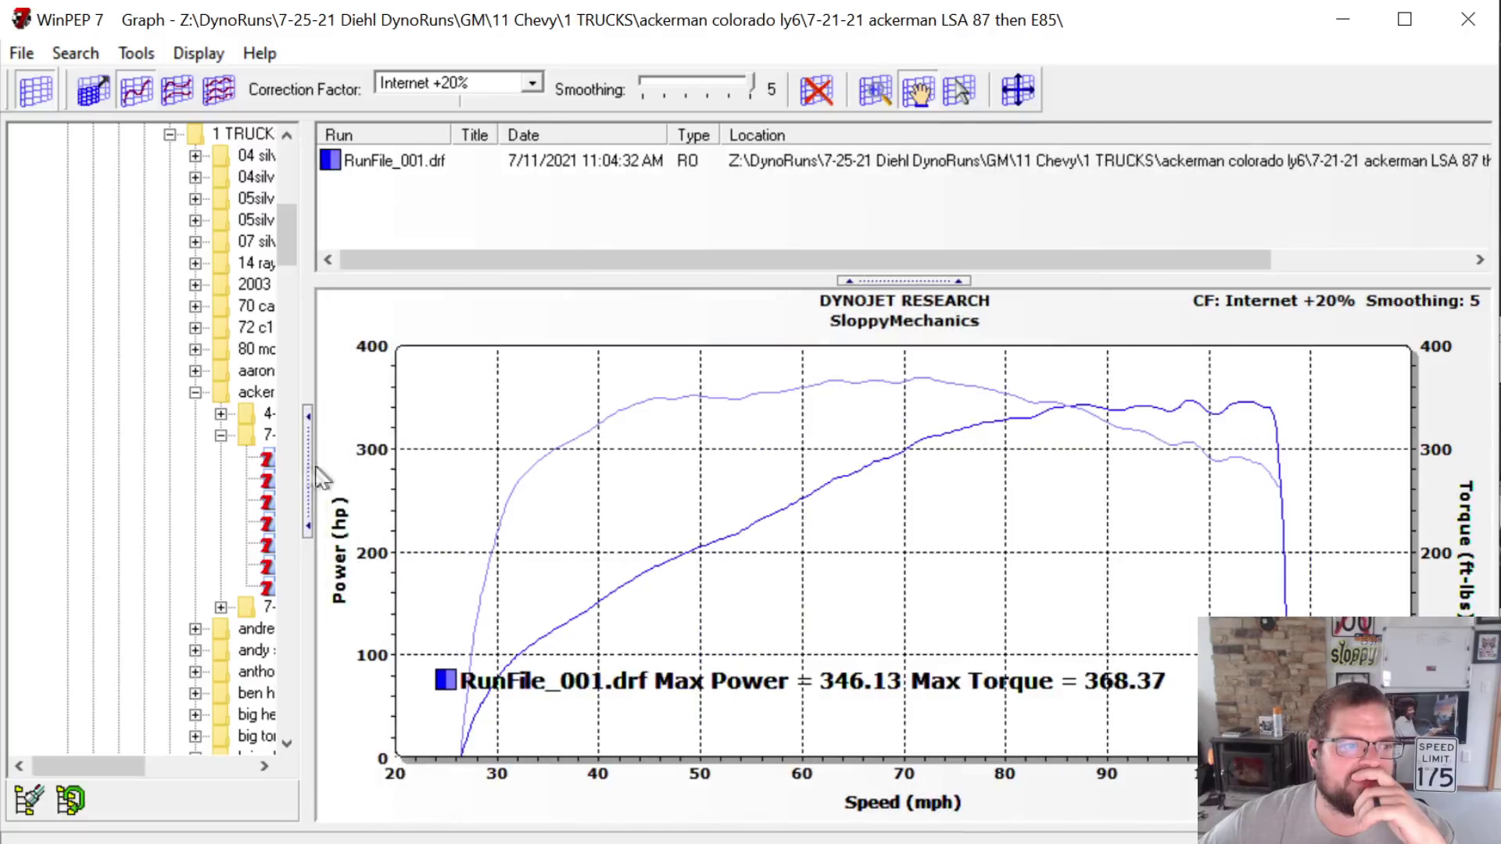
pyautogui.moveTo(149, 768); pyautogui.dragTo(210, 776)
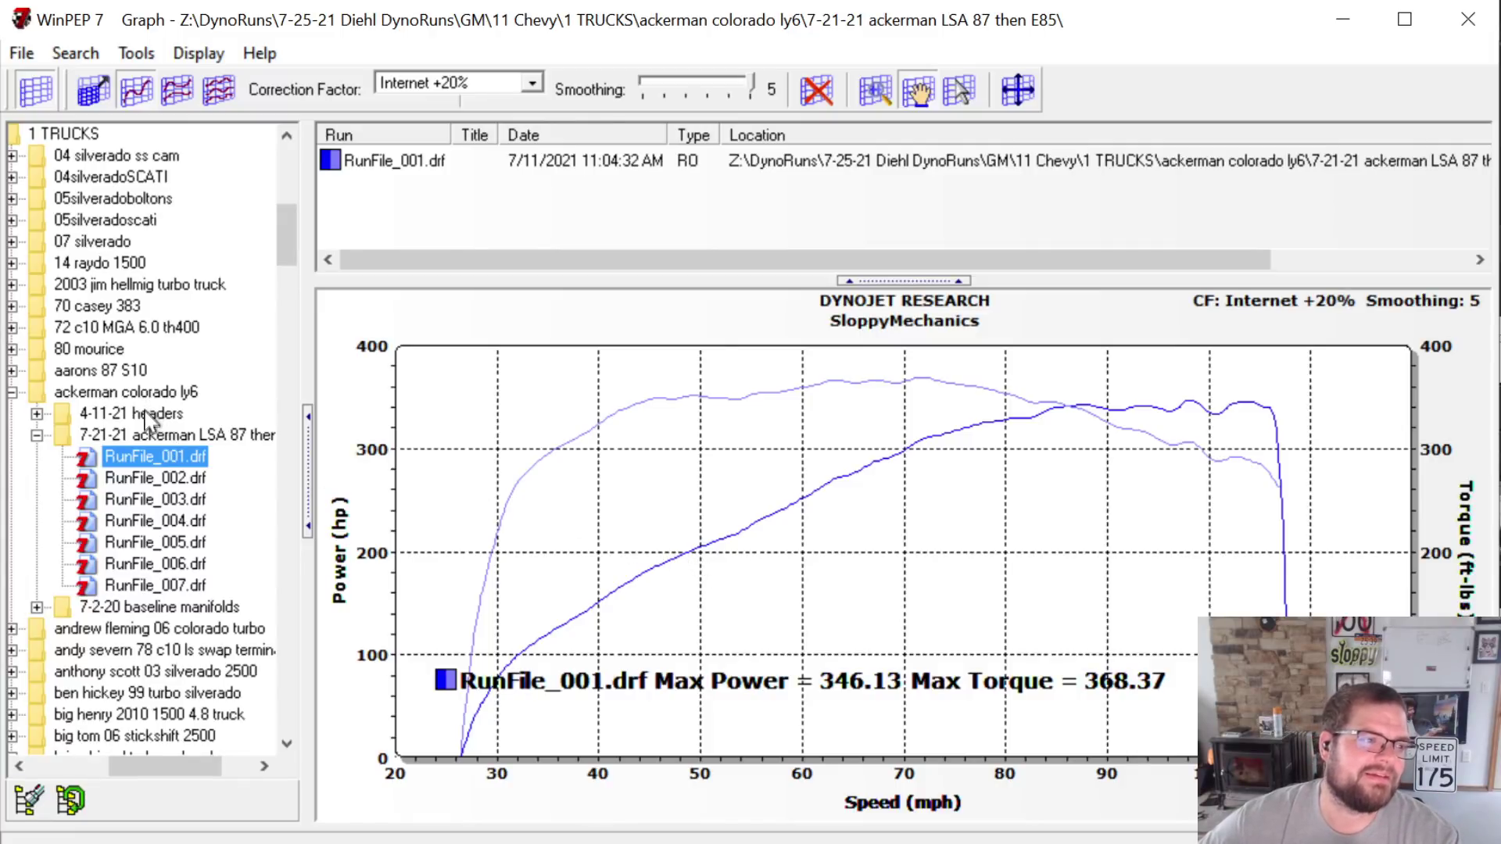
# Expand the 7-2-20 baseline manifolds folder and plot its RunFile_010 on its own, clearing the other runs
pyautogui.click(155, 606)
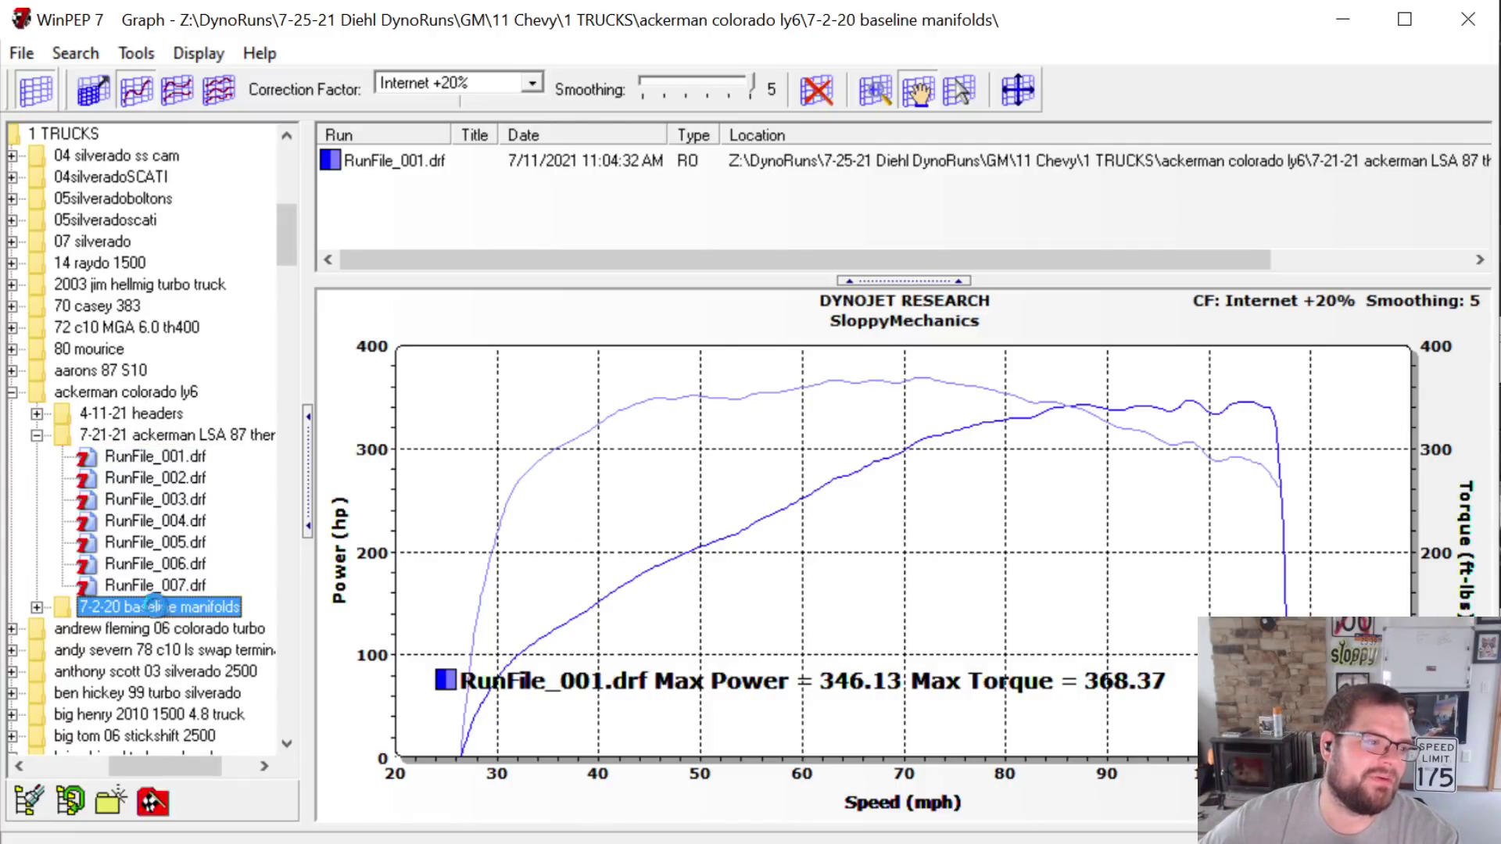
pyautogui.doubleClick(155, 606)
pyautogui.click(176, 608)
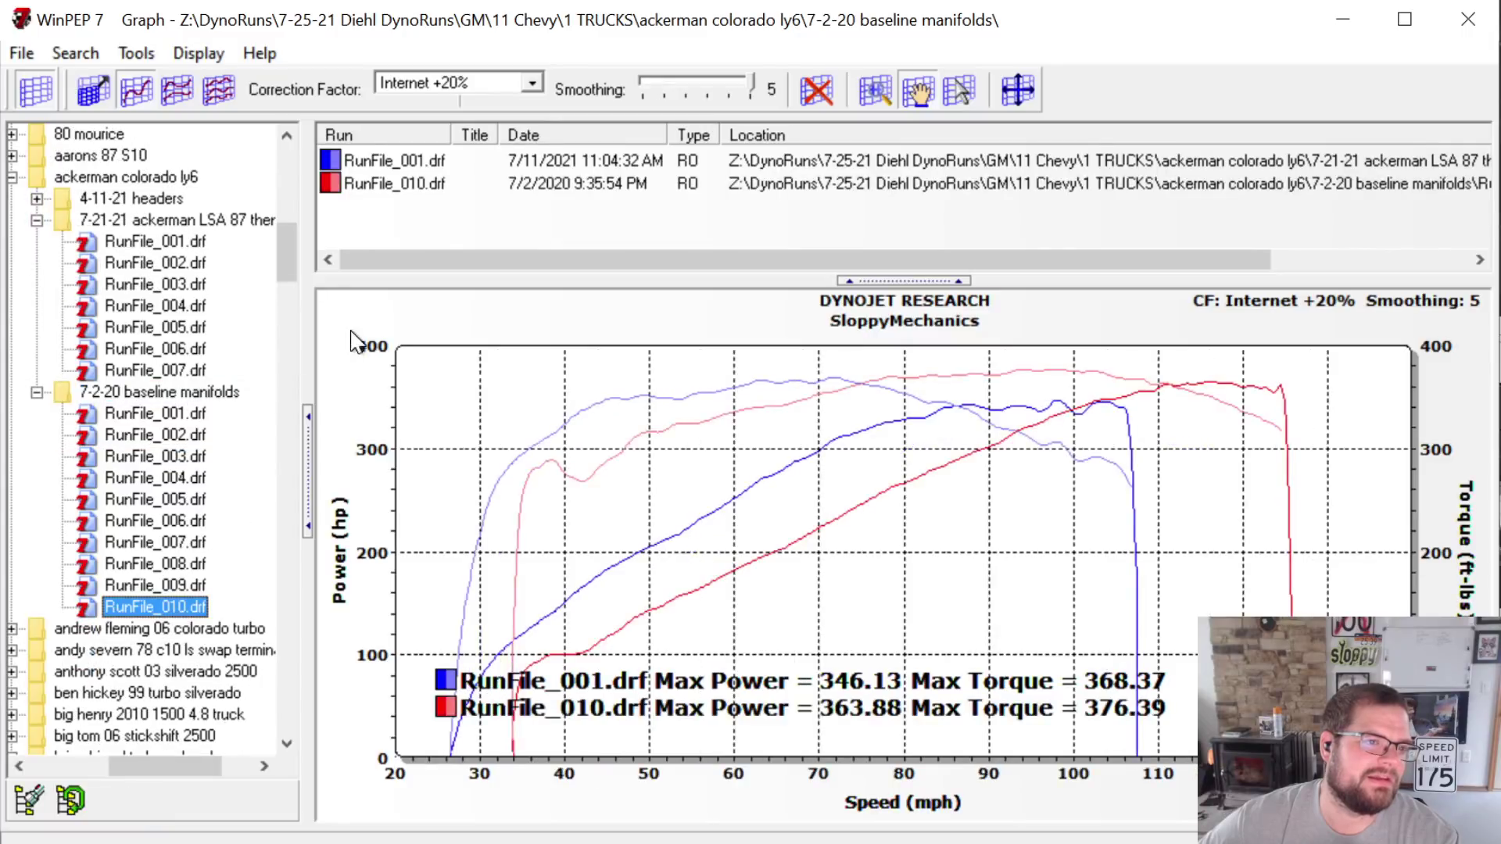
pyautogui.click(816, 90)
pyautogui.doubleClick(189, 606)
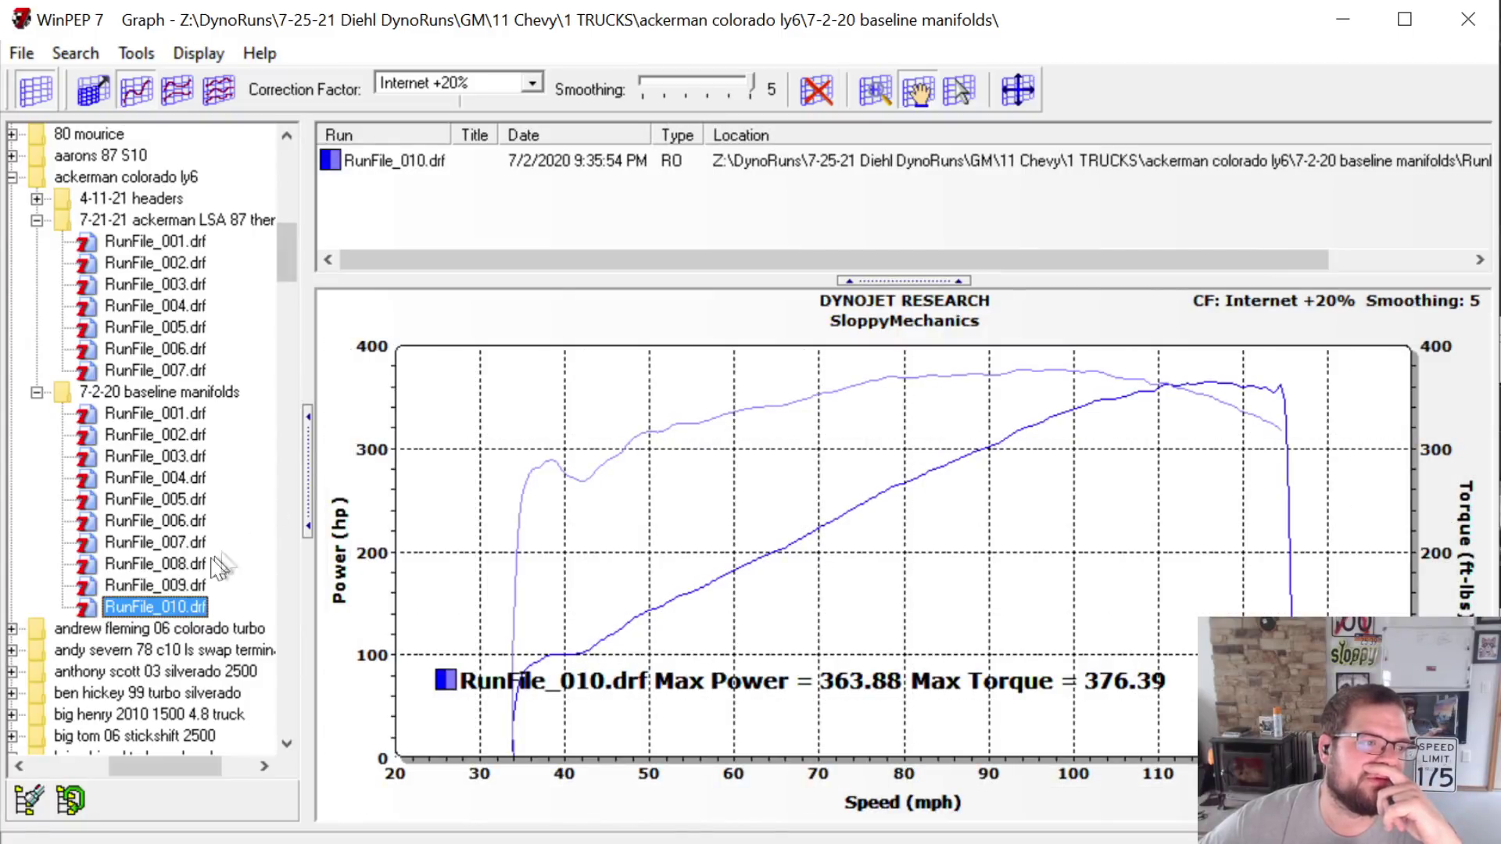
# Expand the 4-11-21 headers folder and overlay its RunFile_006, RunFile_005 and RunFile_004 on the baseline manifolds run
pyautogui.doubleClick(151, 200)
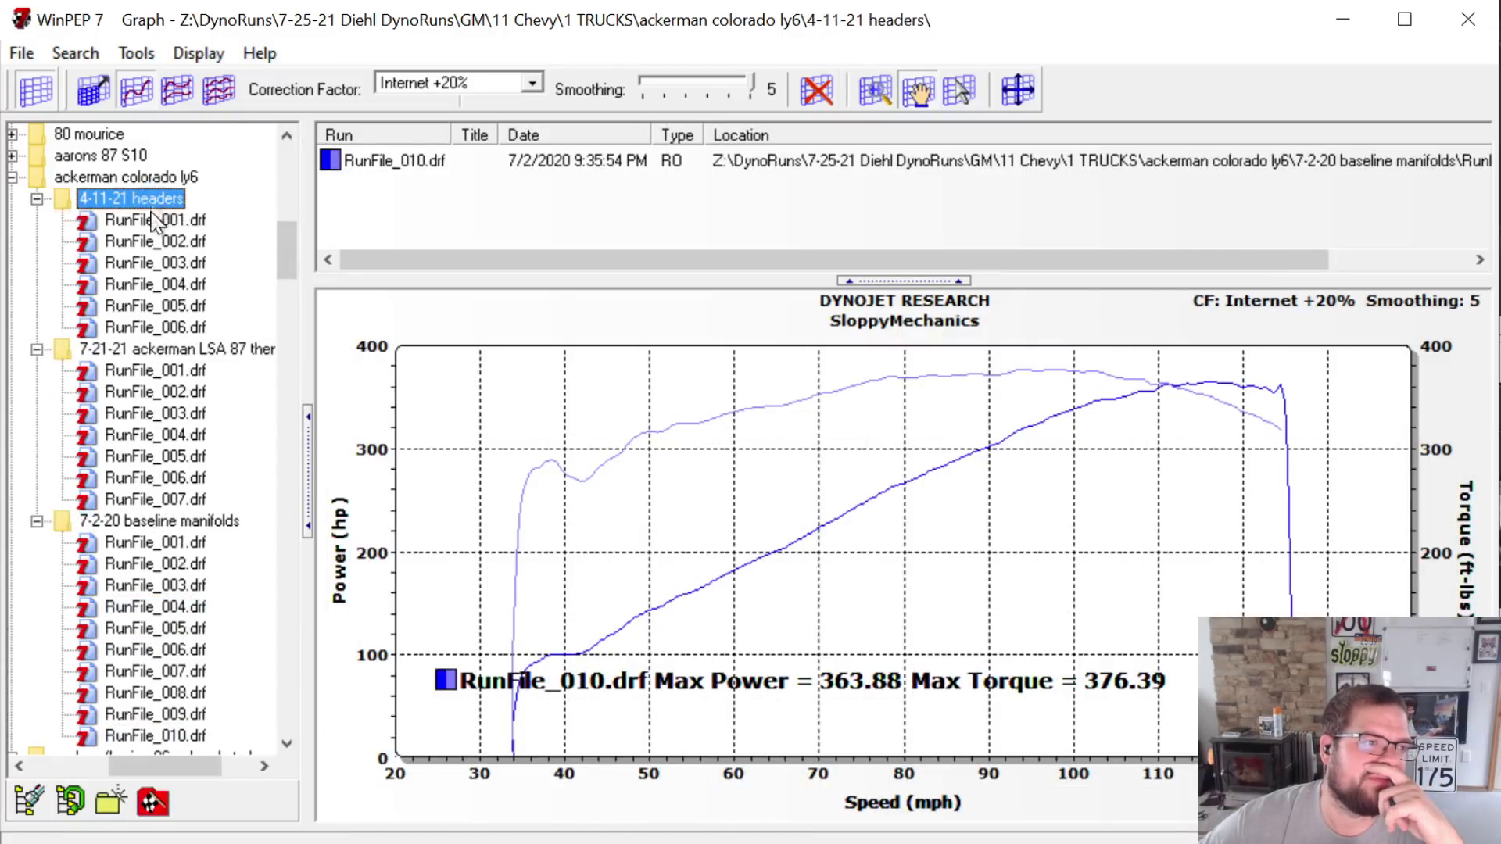
pyautogui.doubleClick(188, 326)
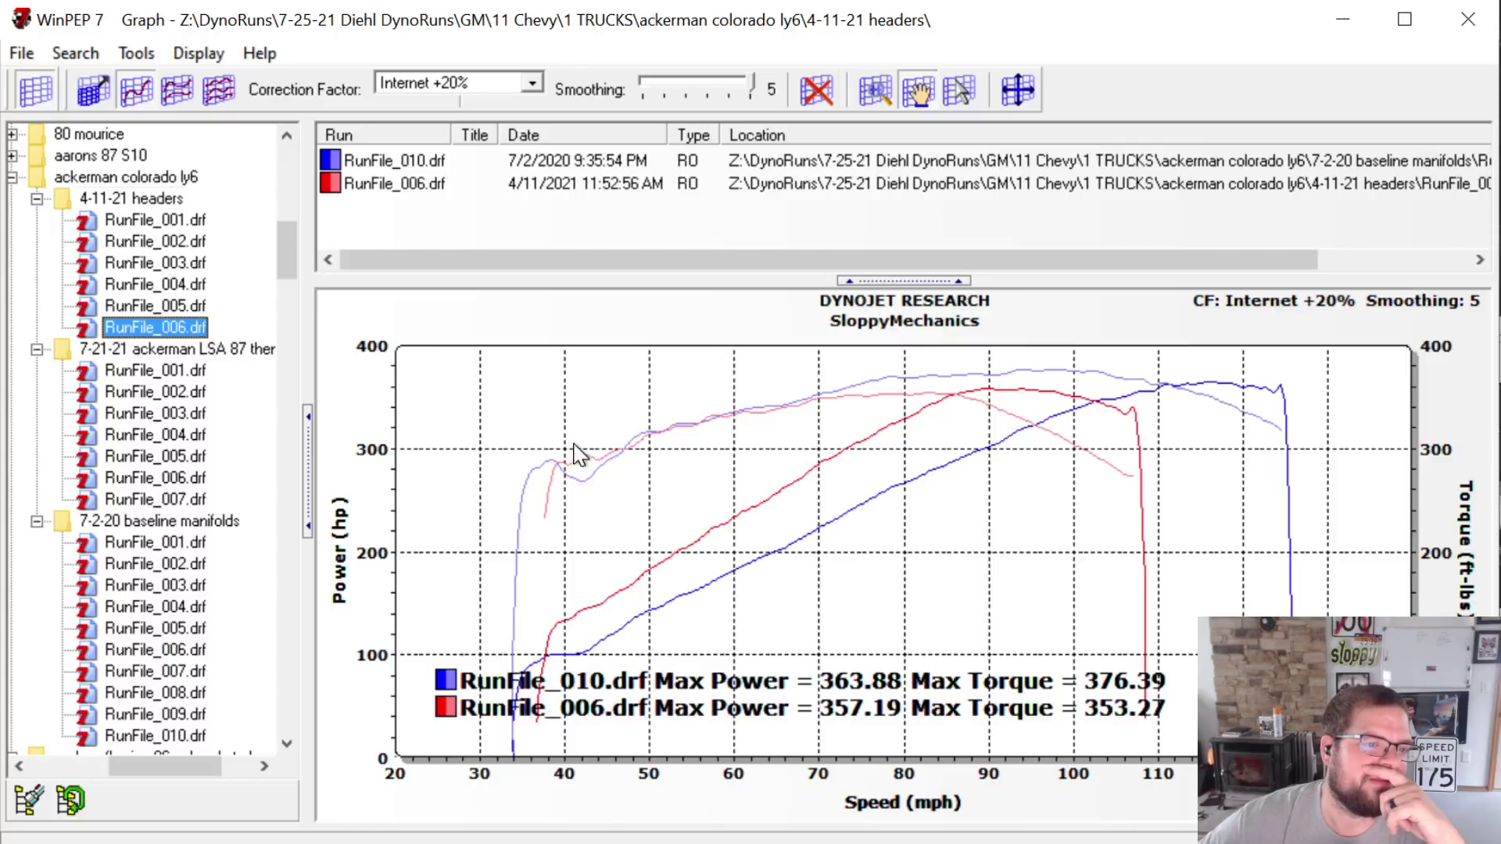
pyautogui.doubleClick(177, 305)
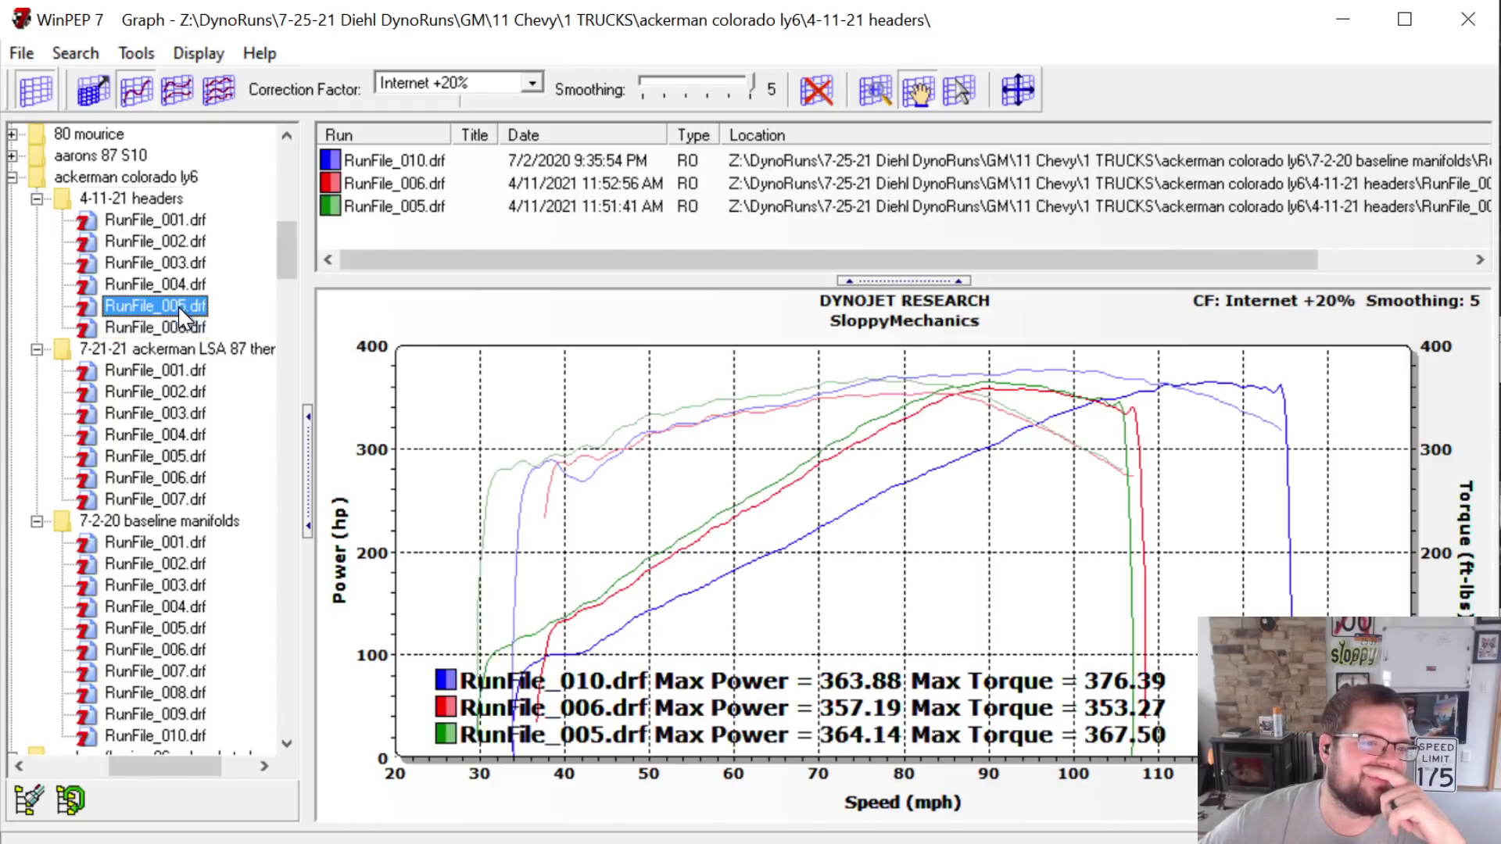
pyautogui.doubleClick(171, 284)
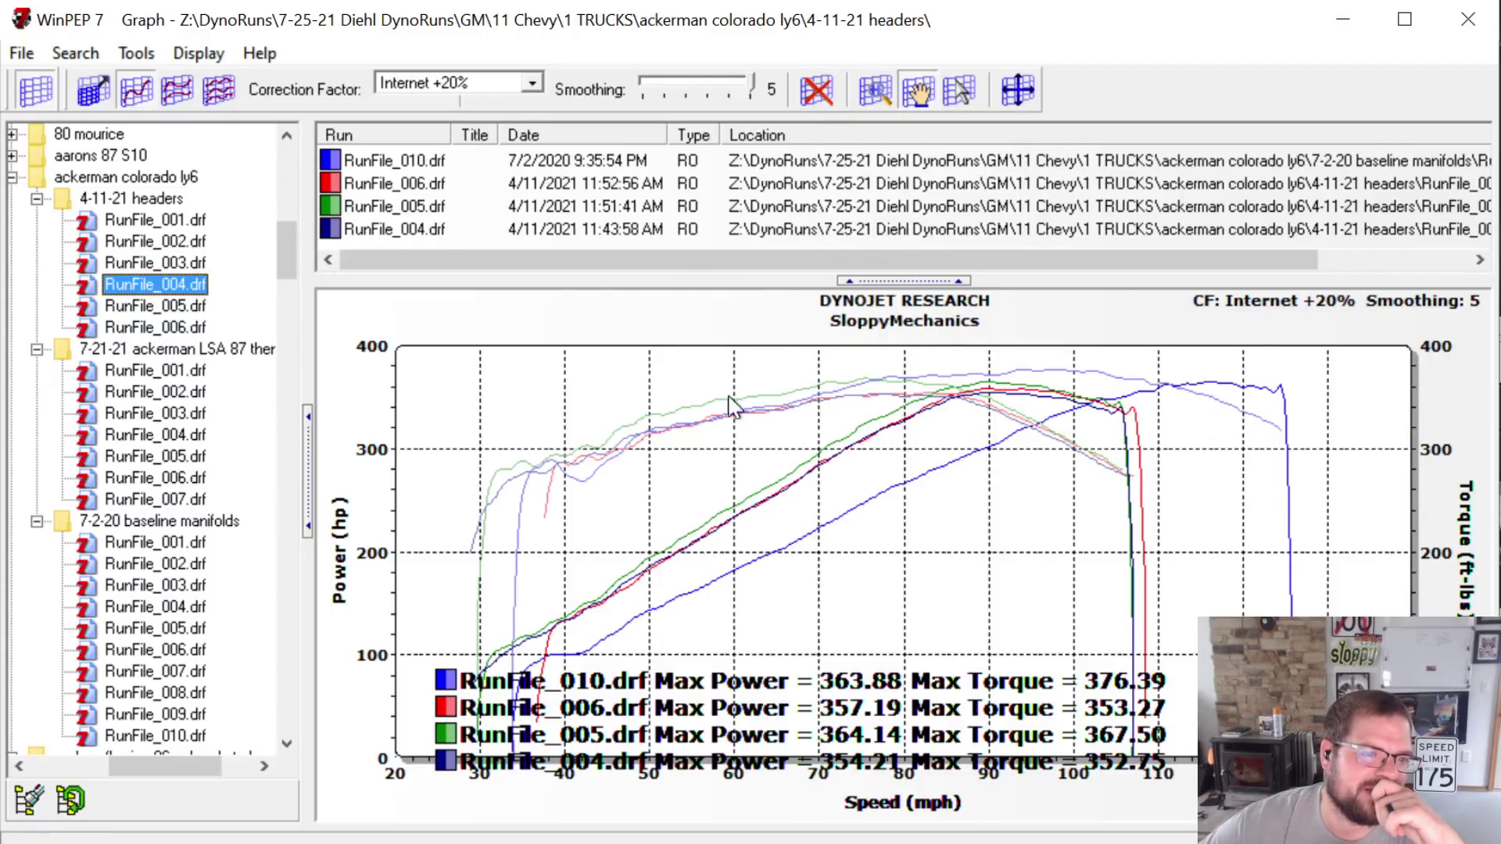
# Clear the graph and compare RunFile_006, RunFile_004, RunFile_003, RunFile_001 and RunFile_002 from the 4-11-21 headers folder
pyautogui.click(817, 91)
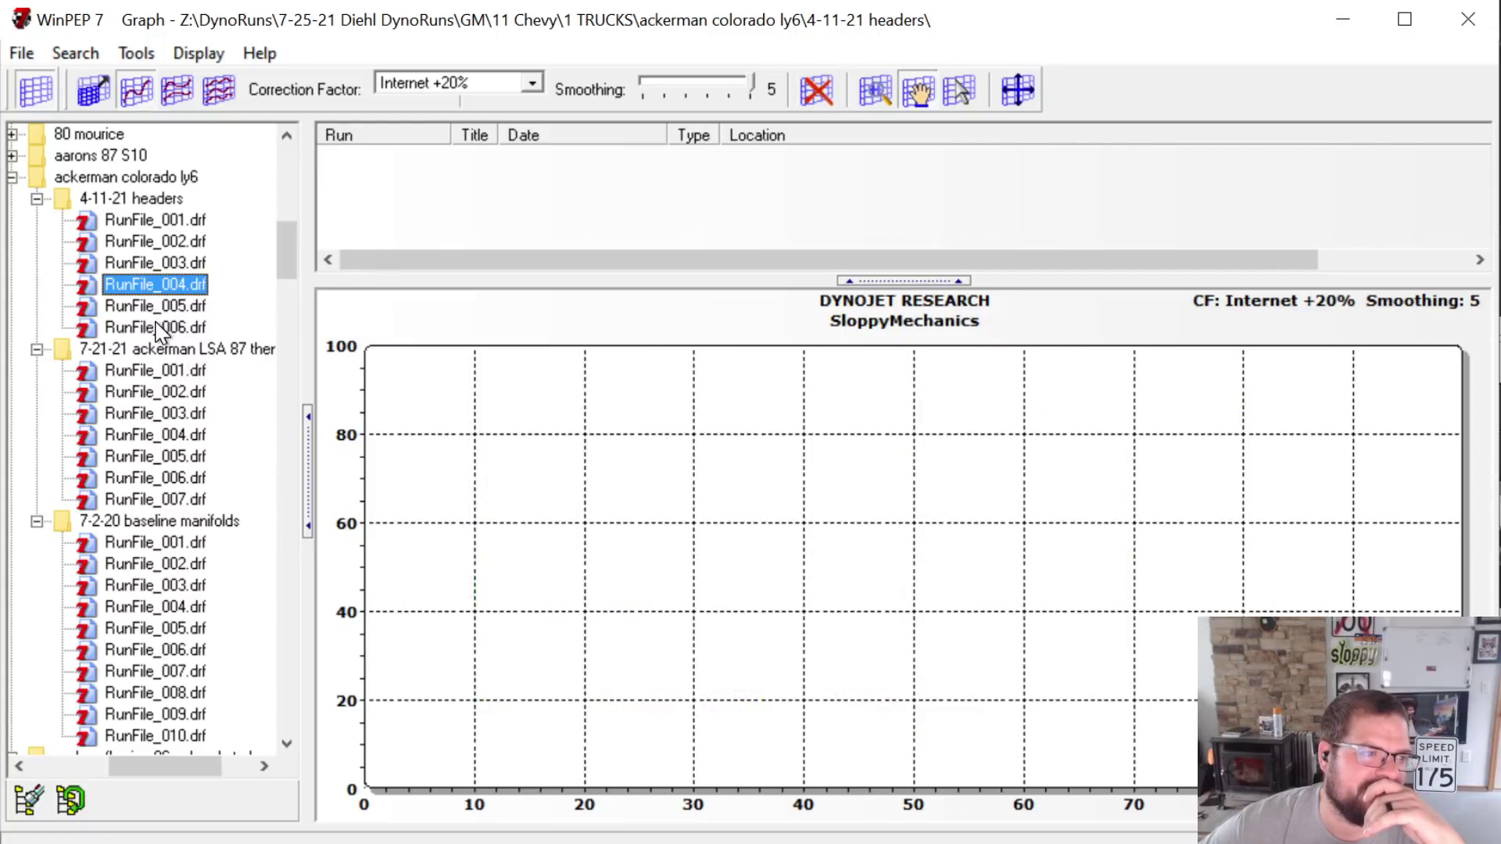
pyautogui.doubleClick(159, 328)
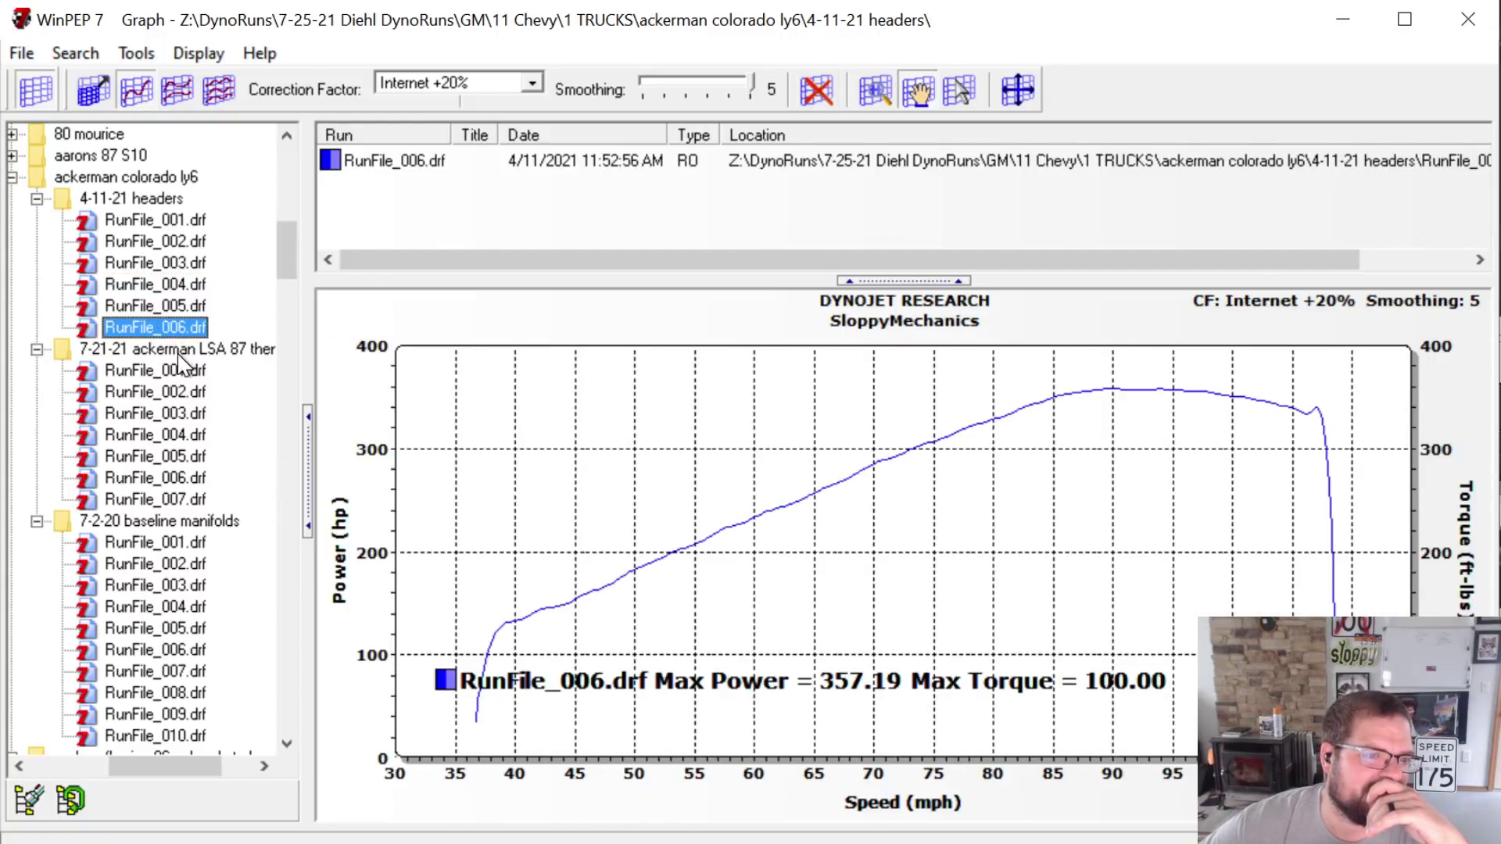
pyautogui.doubleClick(192, 327)
pyautogui.click(197, 288)
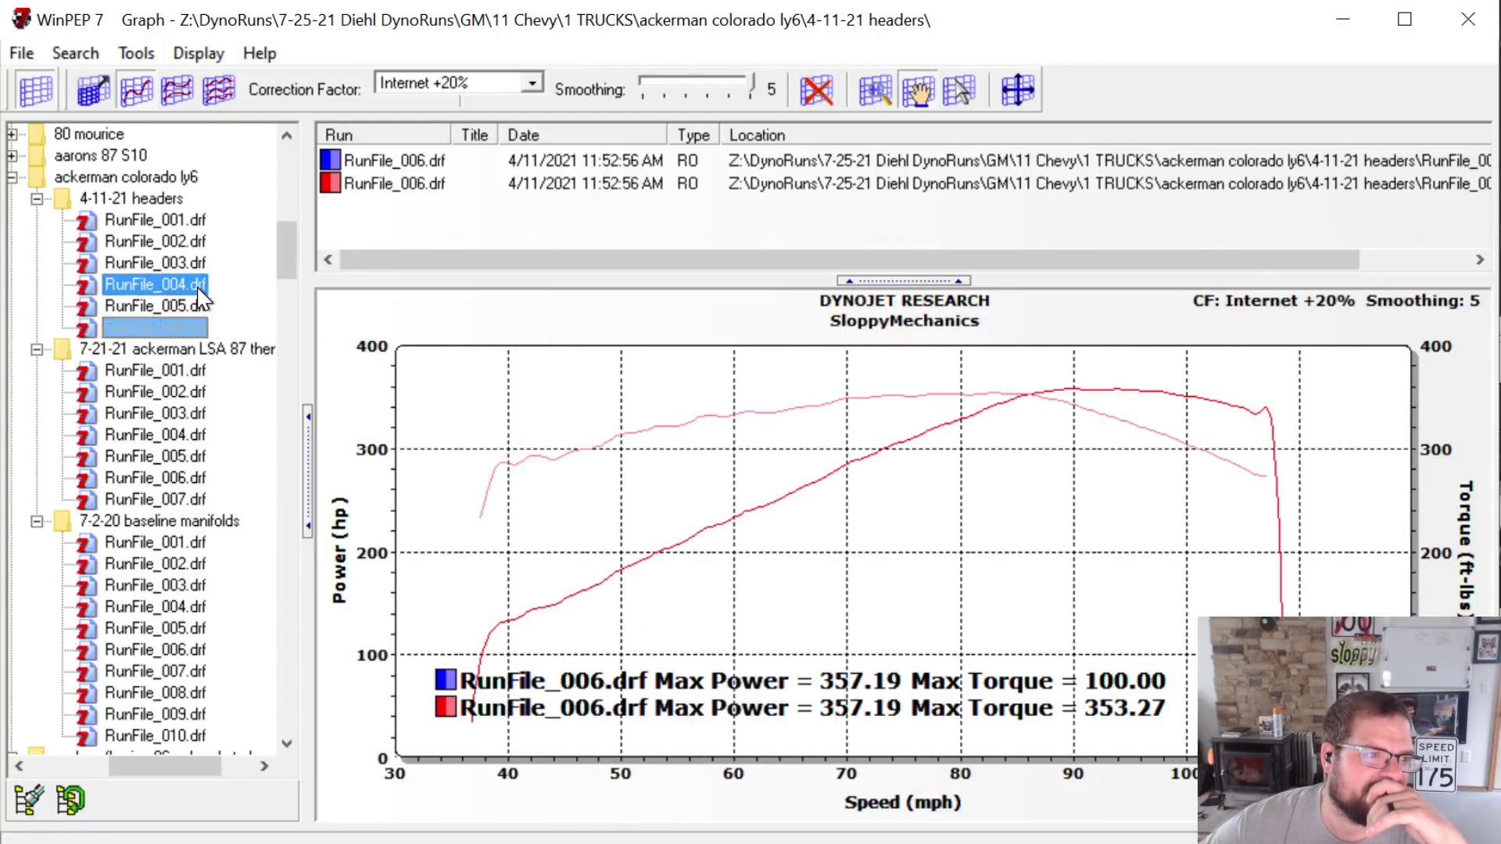
pyautogui.doubleClick(198, 286)
pyautogui.doubleClick(191, 264)
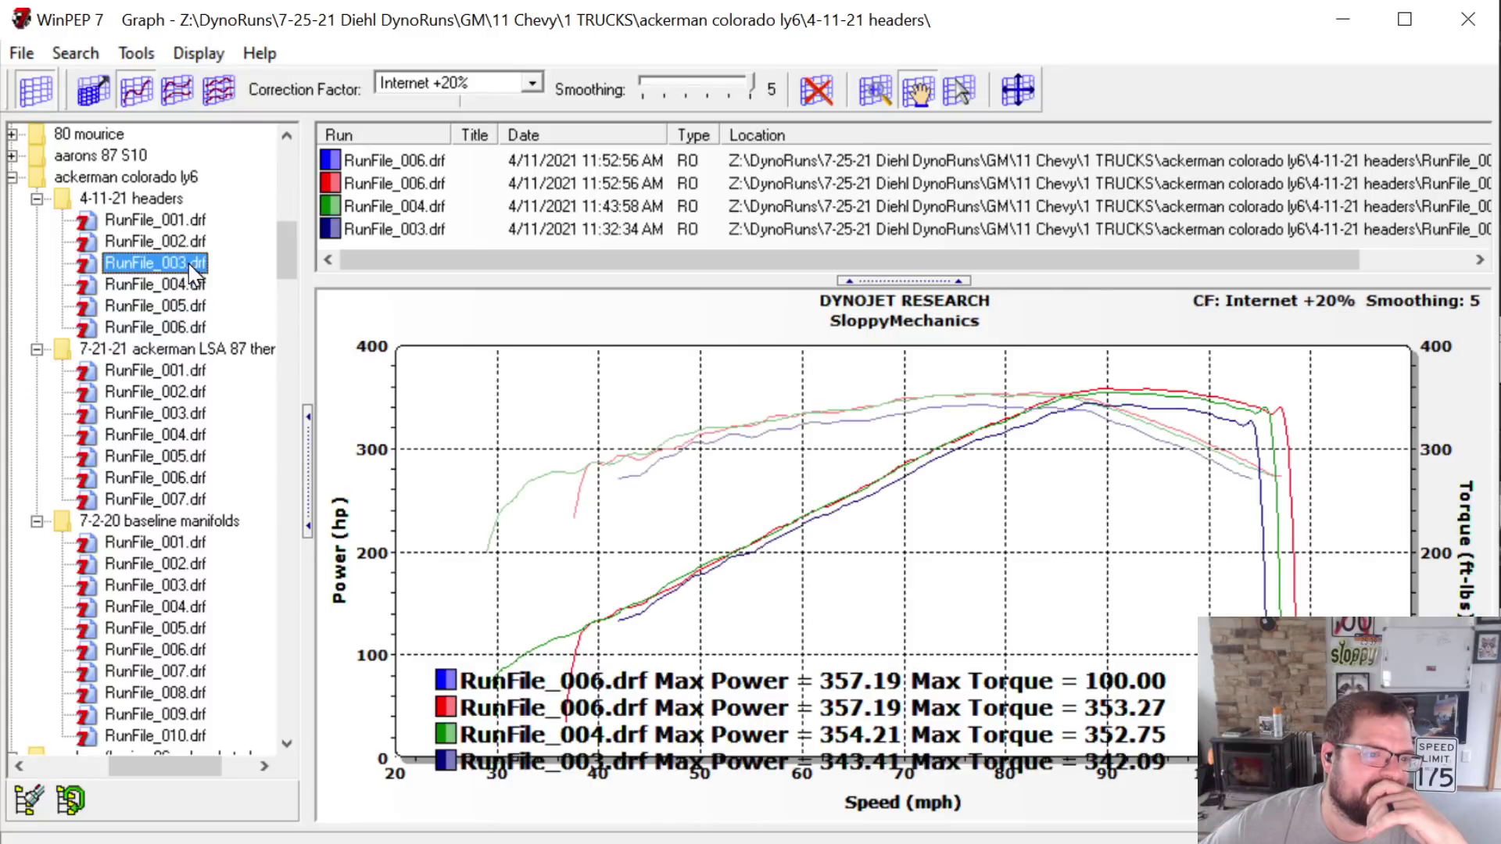
pyautogui.doubleClick(179, 223)
pyautogui.doubleClick(178, 243)
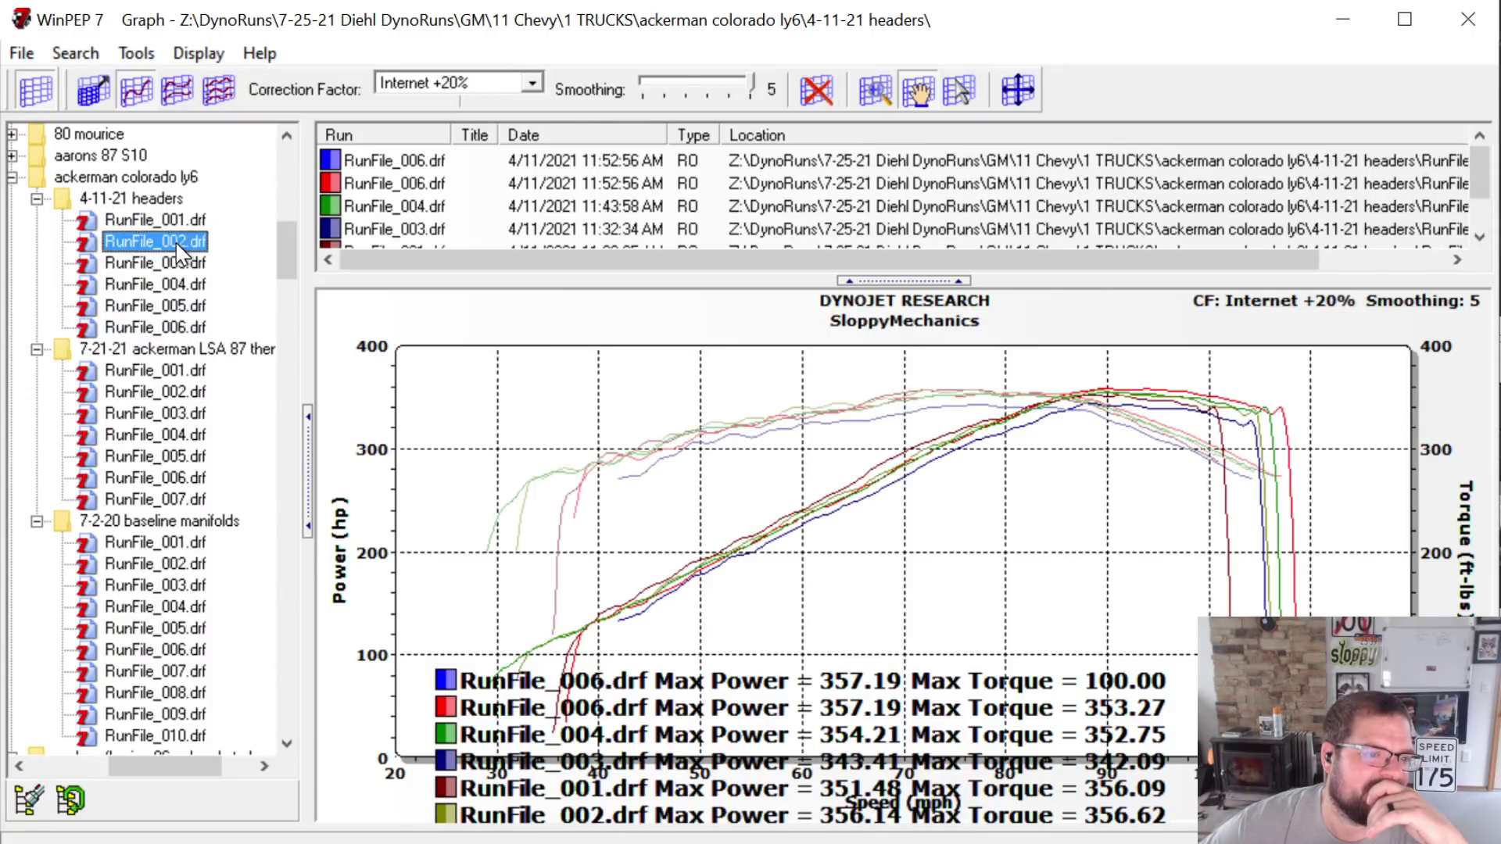
# Clear the graph and compare RunFile_002 from 4-11-21 headers with RunFile_001 from the 7-21-21 LSA folder
pyautogui.click(817, 90)
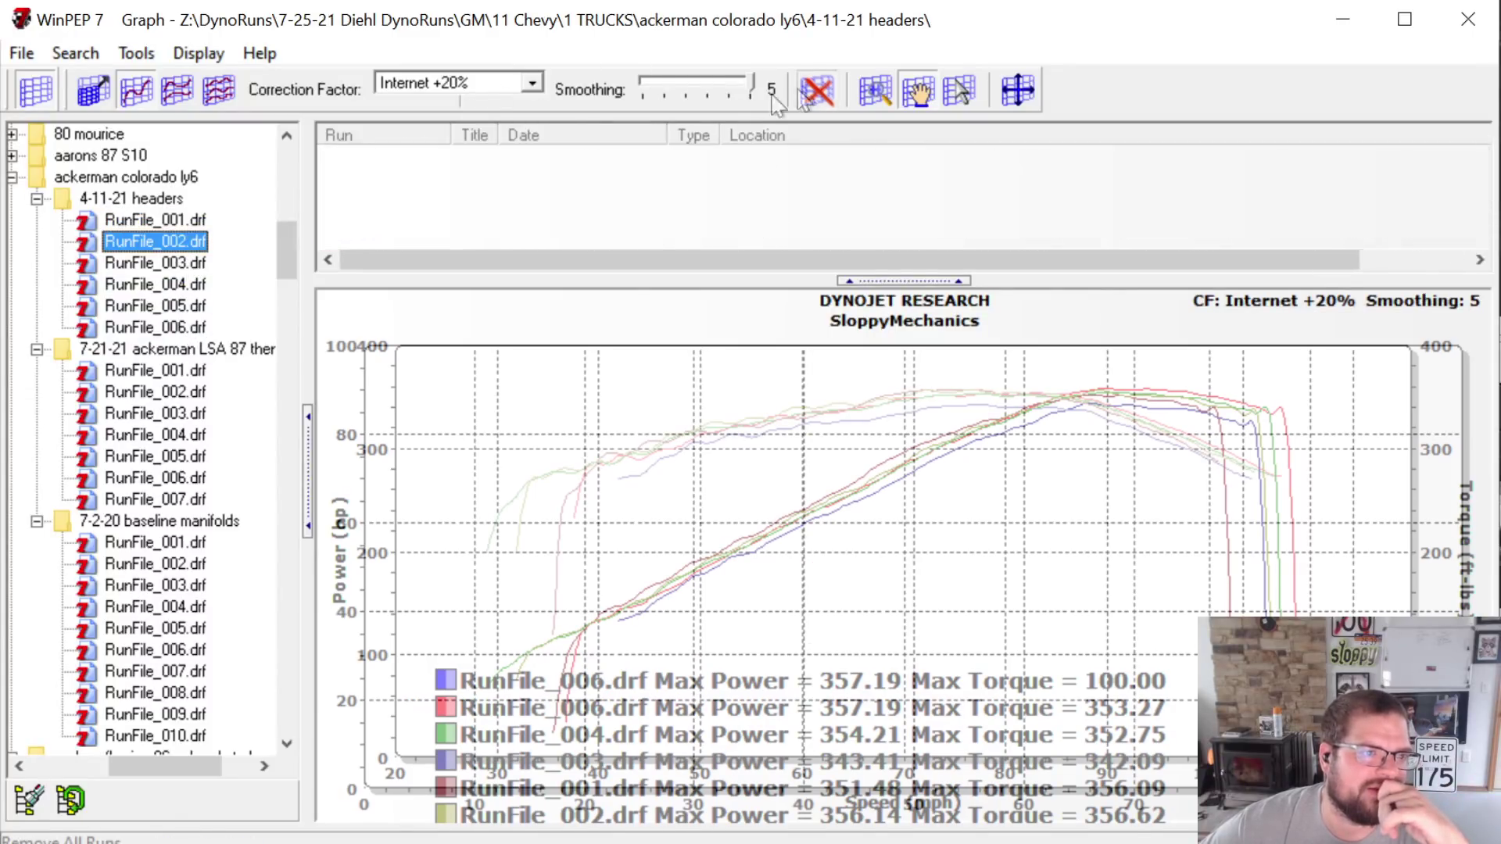
pyautogui.doubleClick(195, 241)
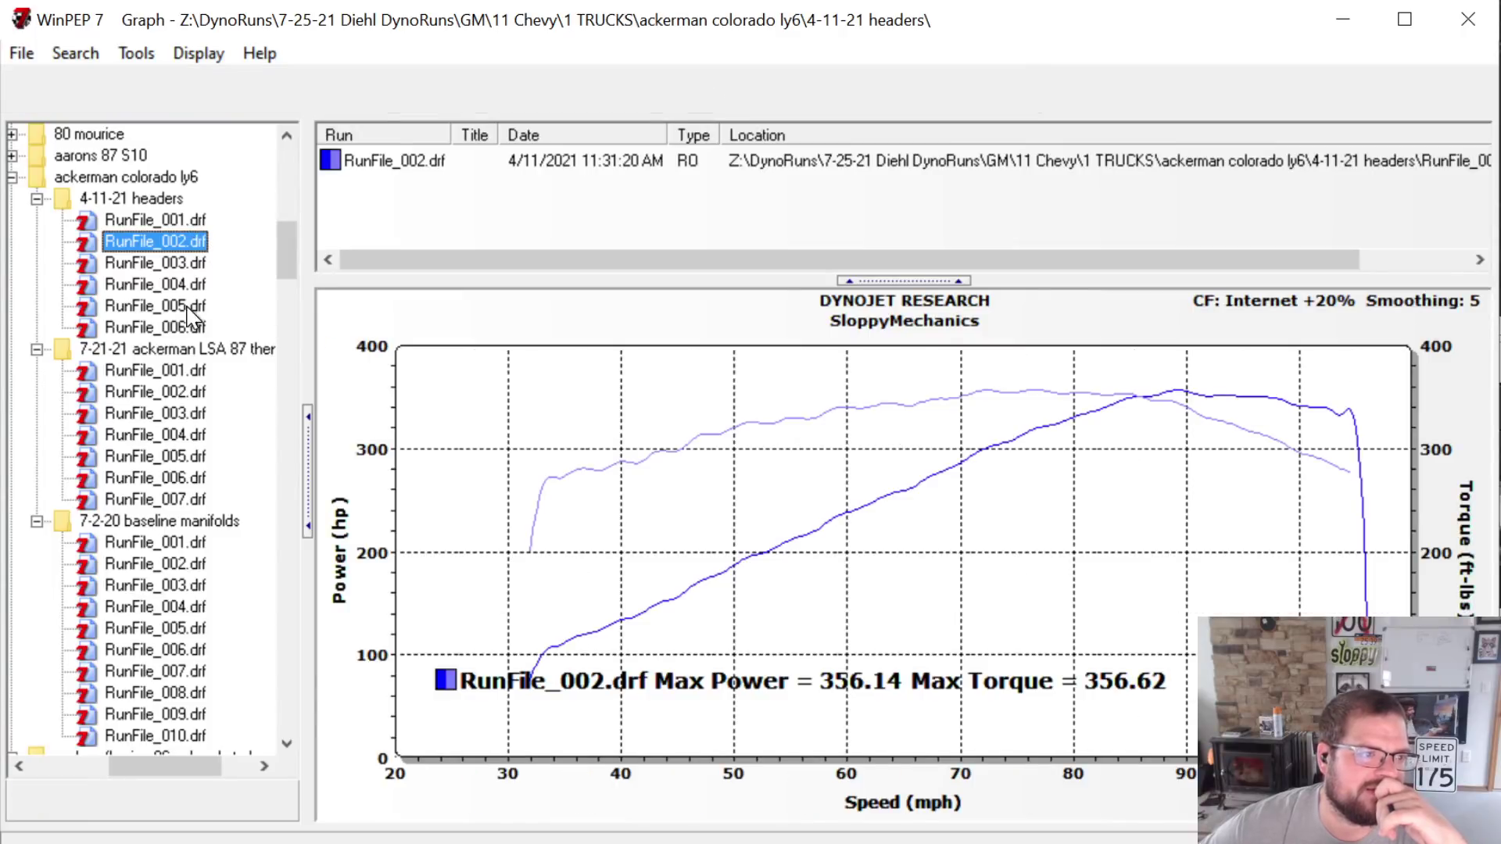
pyautogui.doubleClick(182, 372)
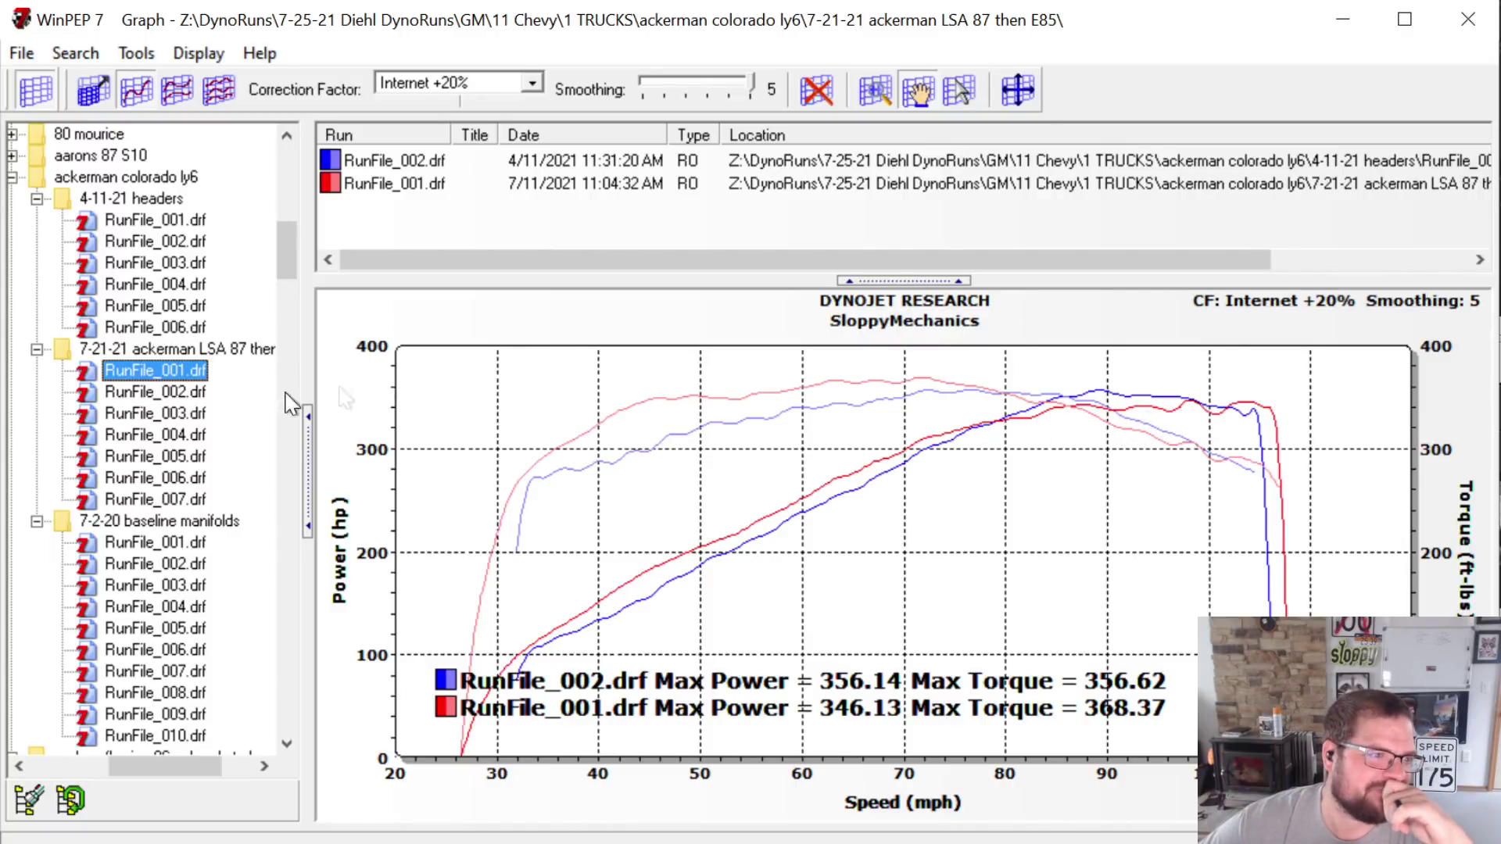
# Clear the graph and compare RunFile_002, RunFile_003 and RunFile_004 from the 7-21-21 LSA folder
pyautogui.click(817, 90)
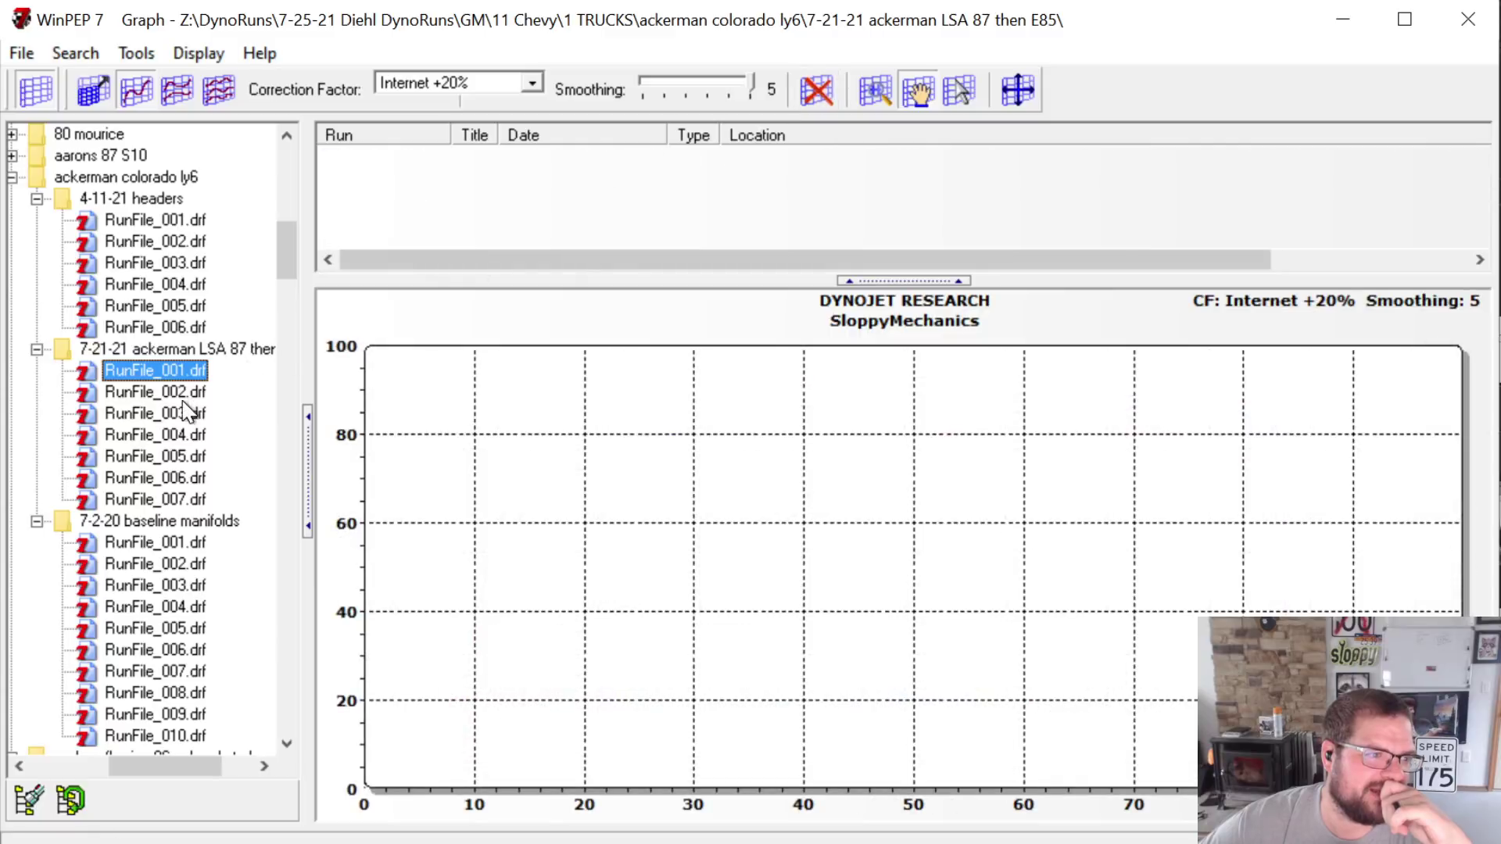
pyautogui.doubleClick(181, 394)
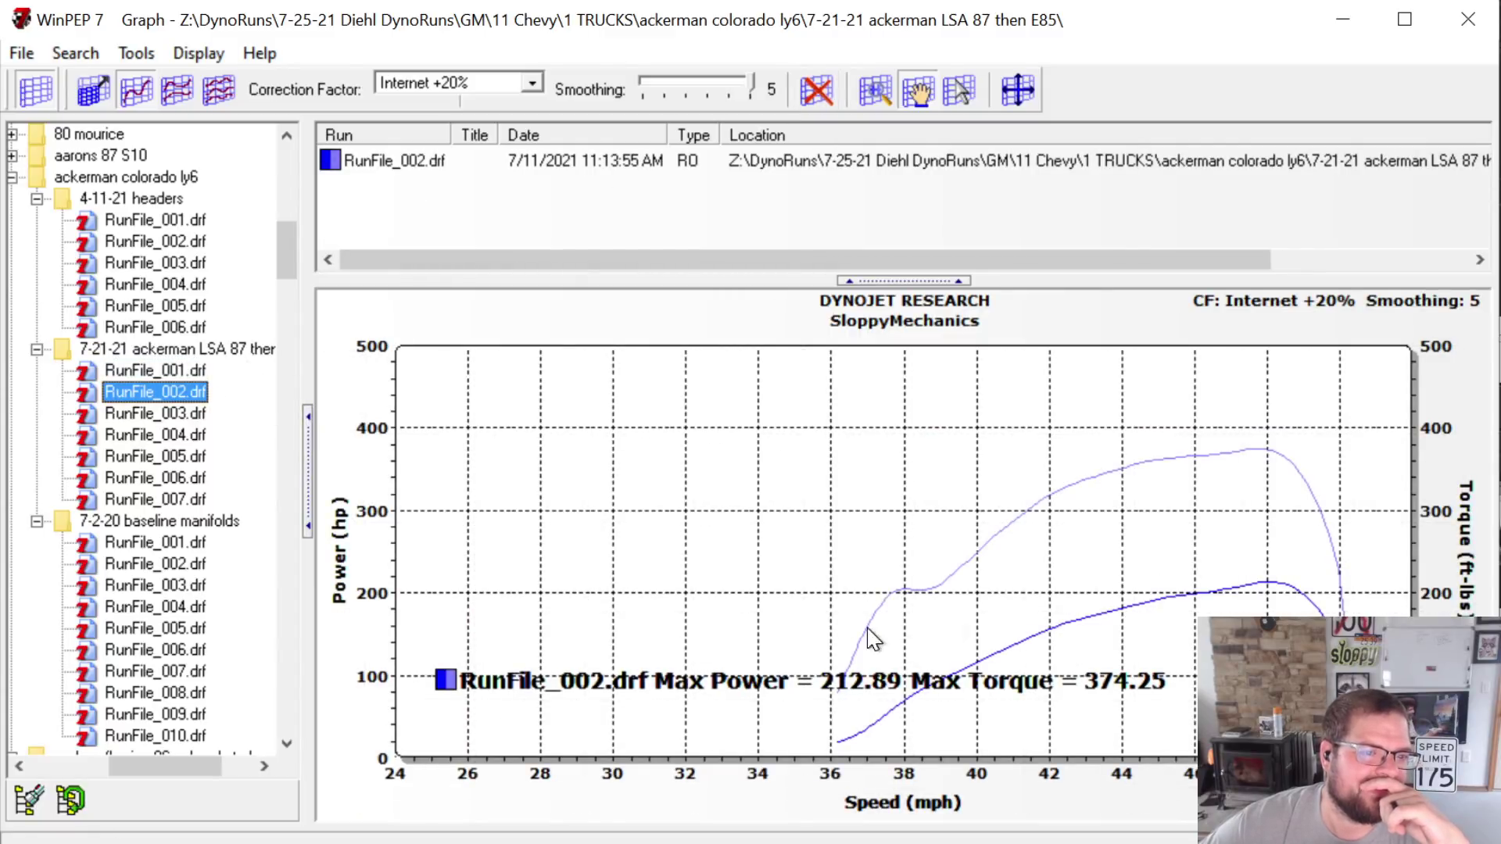
pyautogui.doubleClick(185, 412)
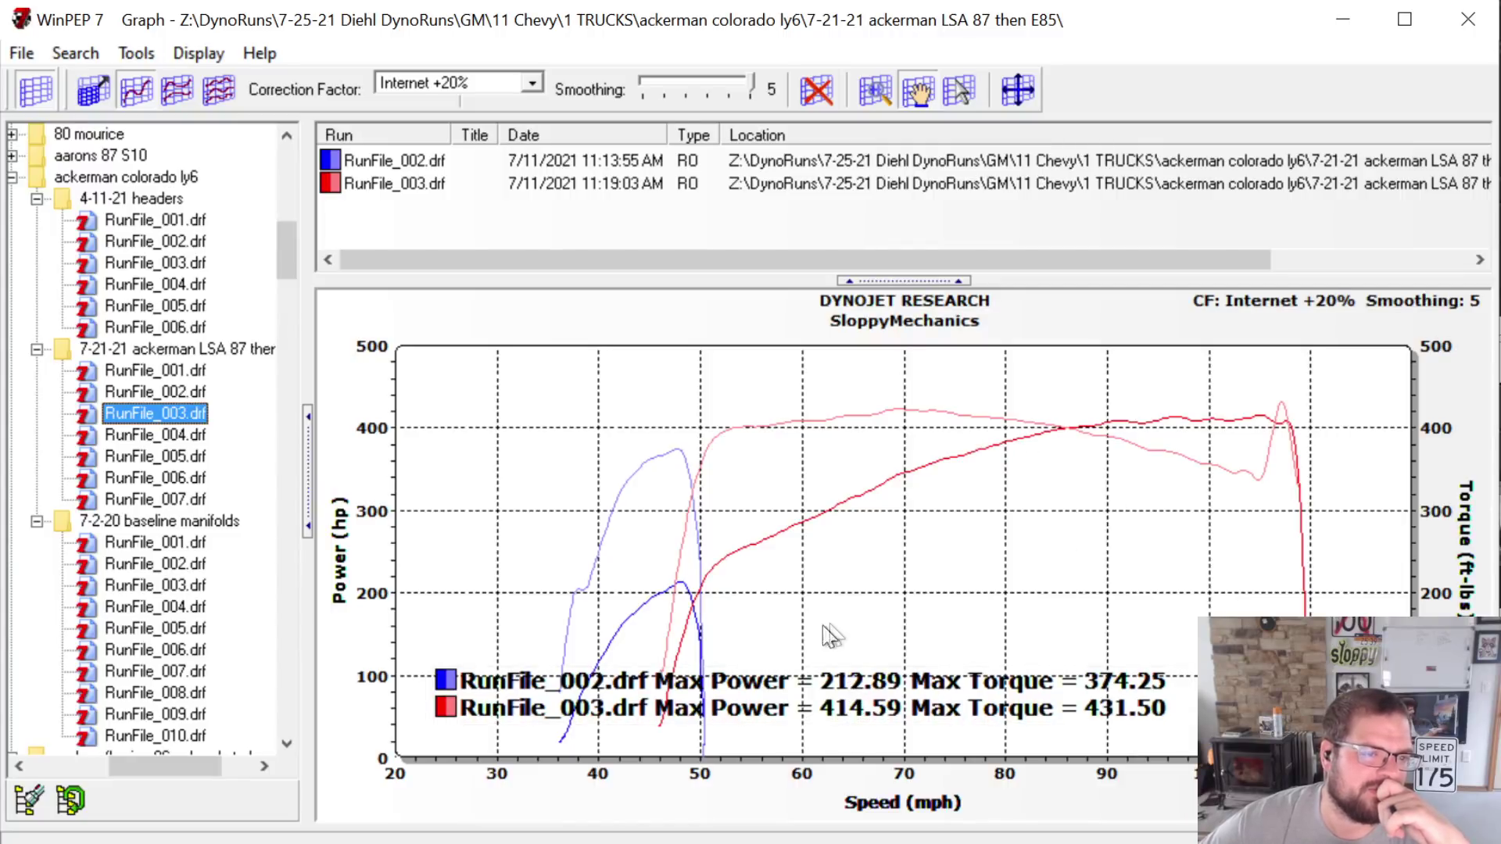
pyautogui.click(188, 438)
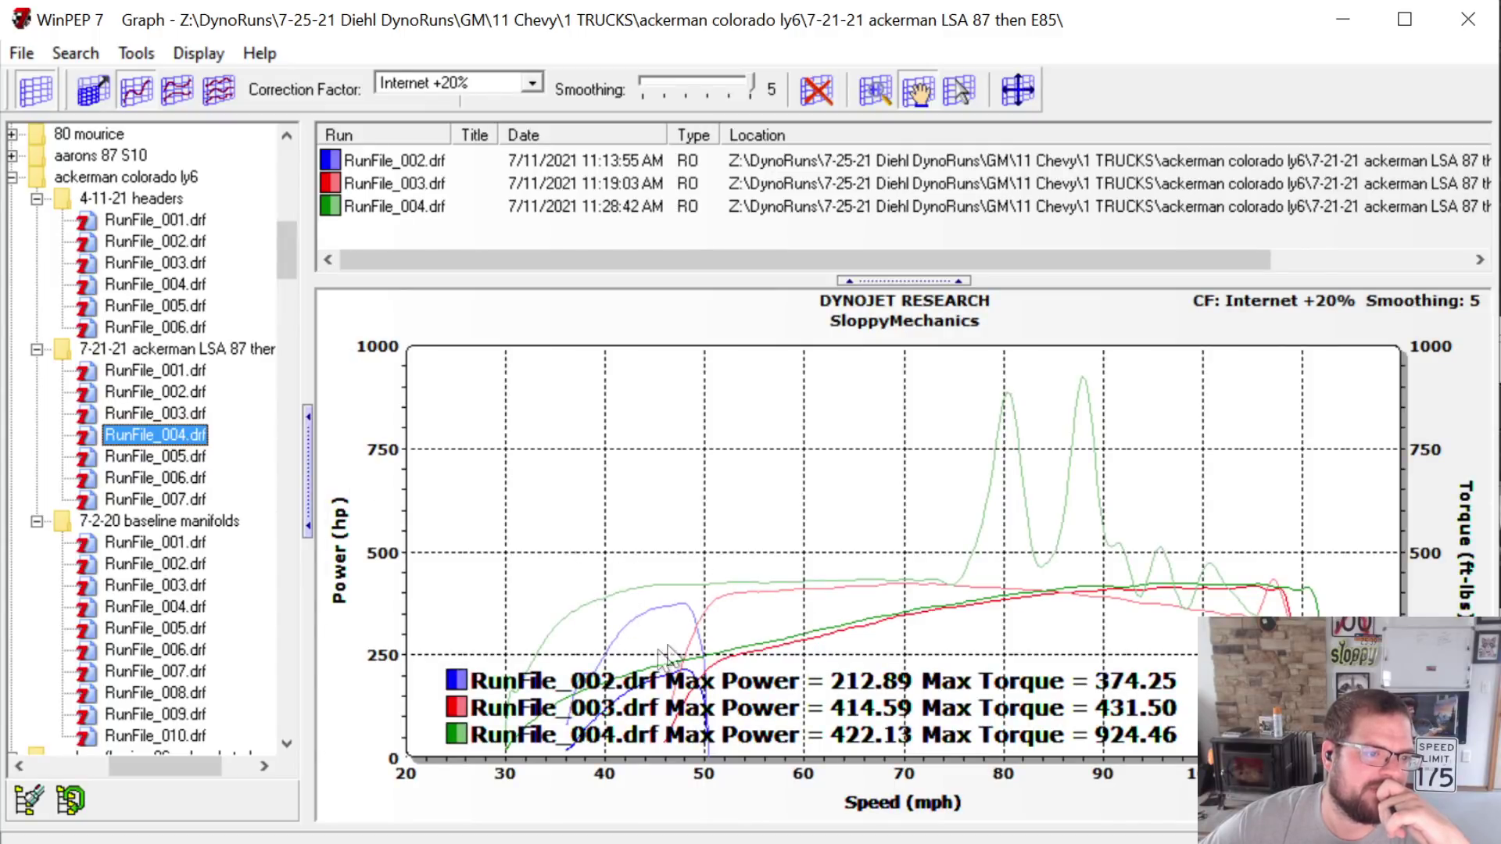
# Switch the horizontal axis to Engine Speed (RPM), accepting Gear 1 for all three runs
pyautogui.click(919, 803)
pyautogui.click(985, 840)
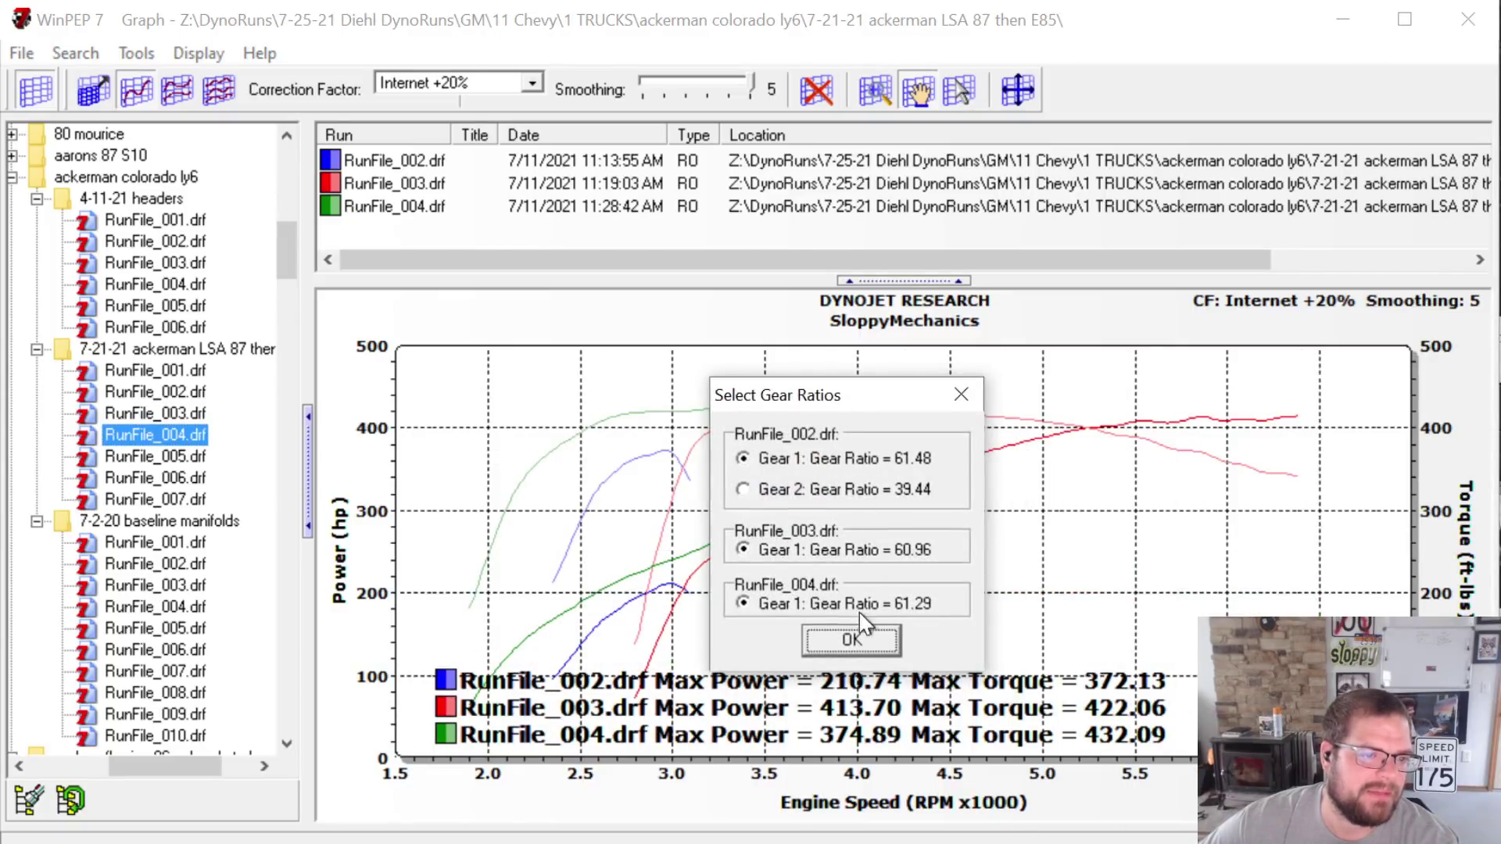
pyautogui.click(853, 630)
# Clear the graph, plot only RunFile_004 from the 7-21-21 LSA folder and move the legend below the curves
pyautogui.click(816, 90)
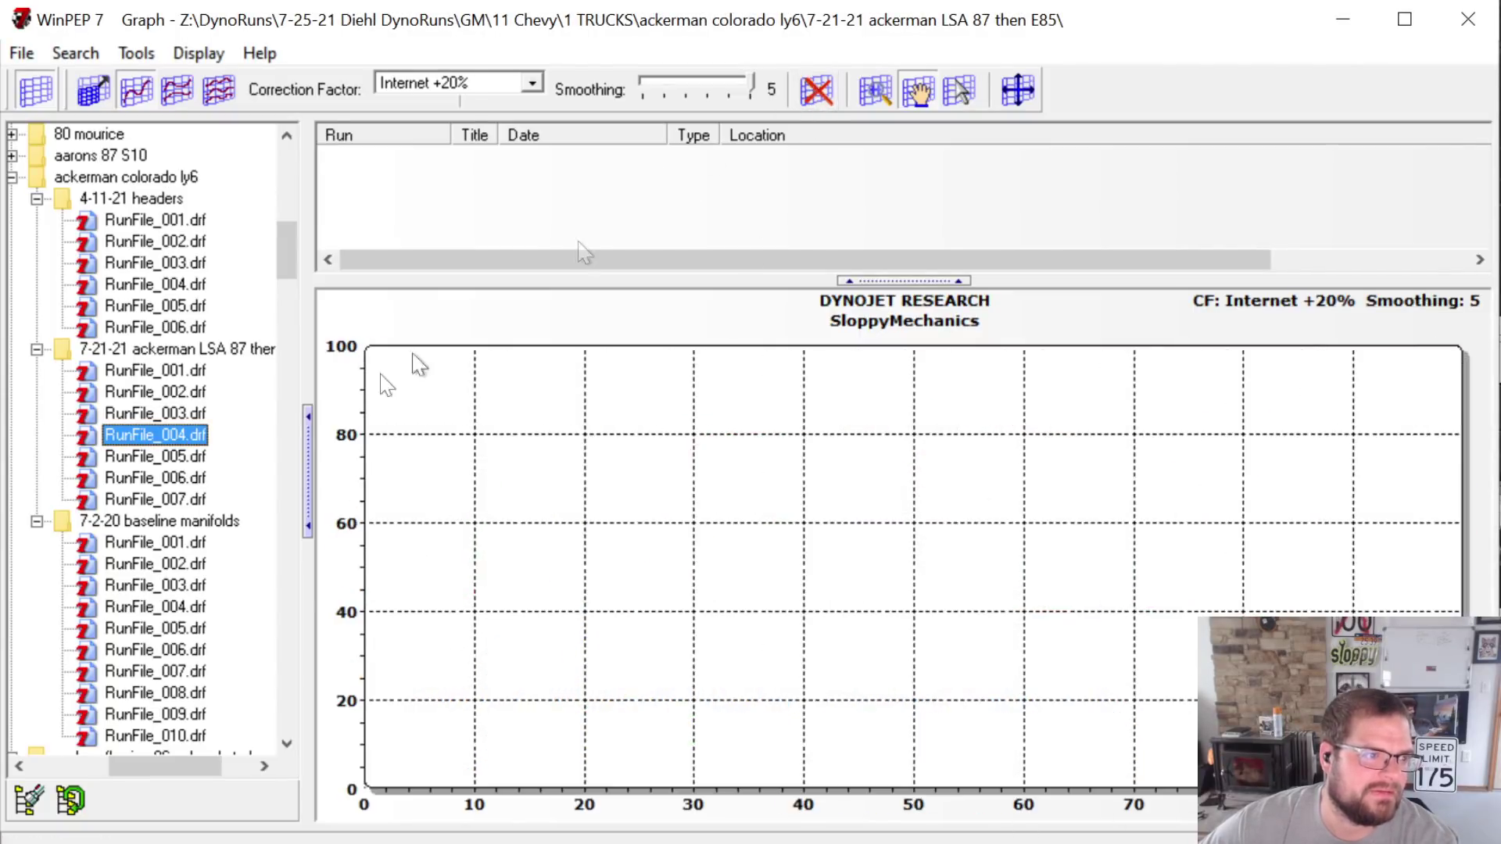
pyautogui.doubleClick(192, 434)
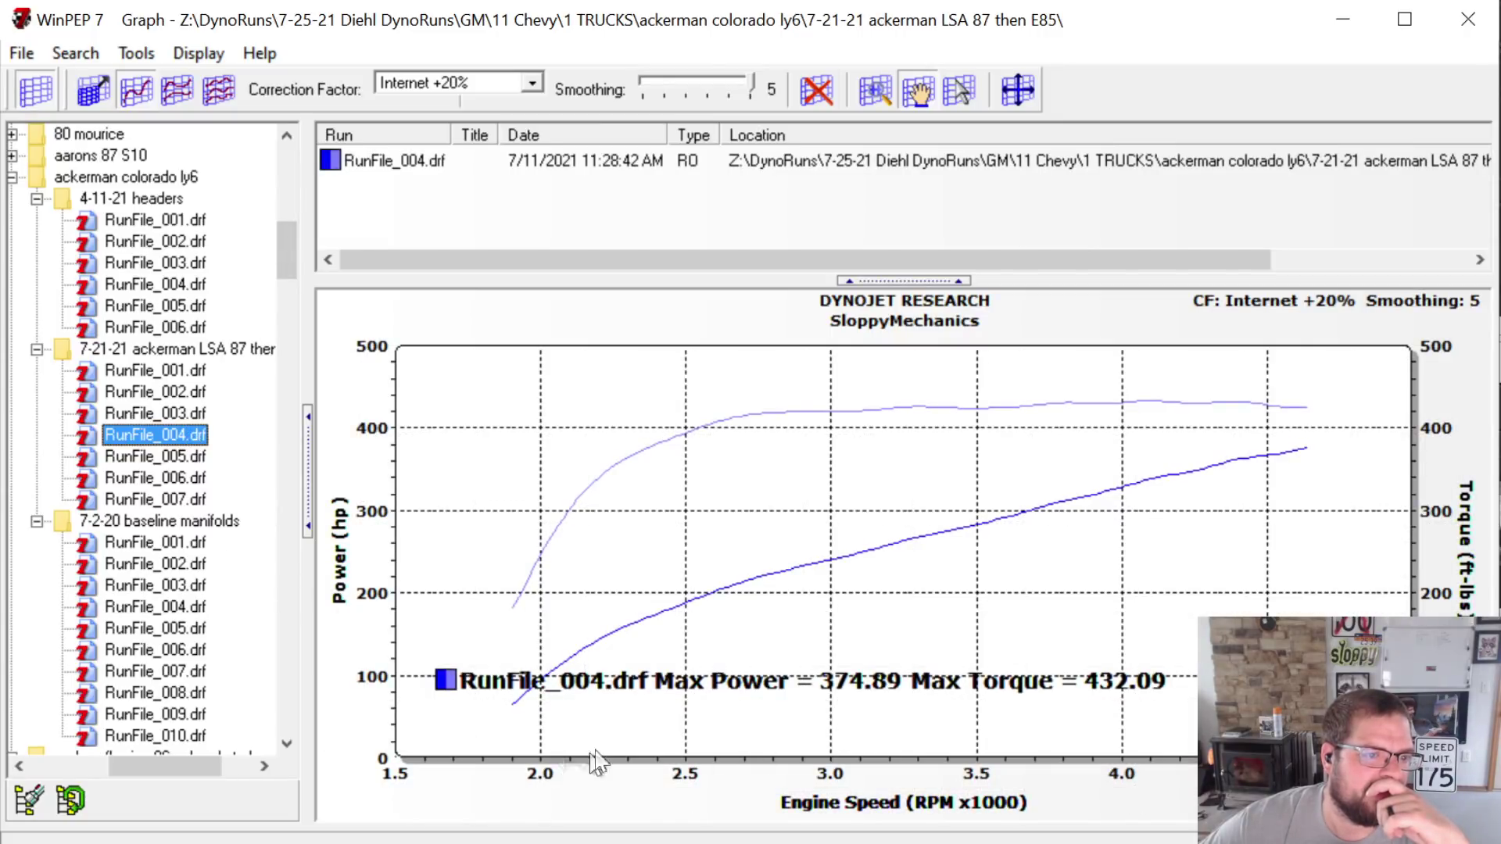
pyautogui.moveTo(822, 694); pyautogui.dragTo(846, 735)
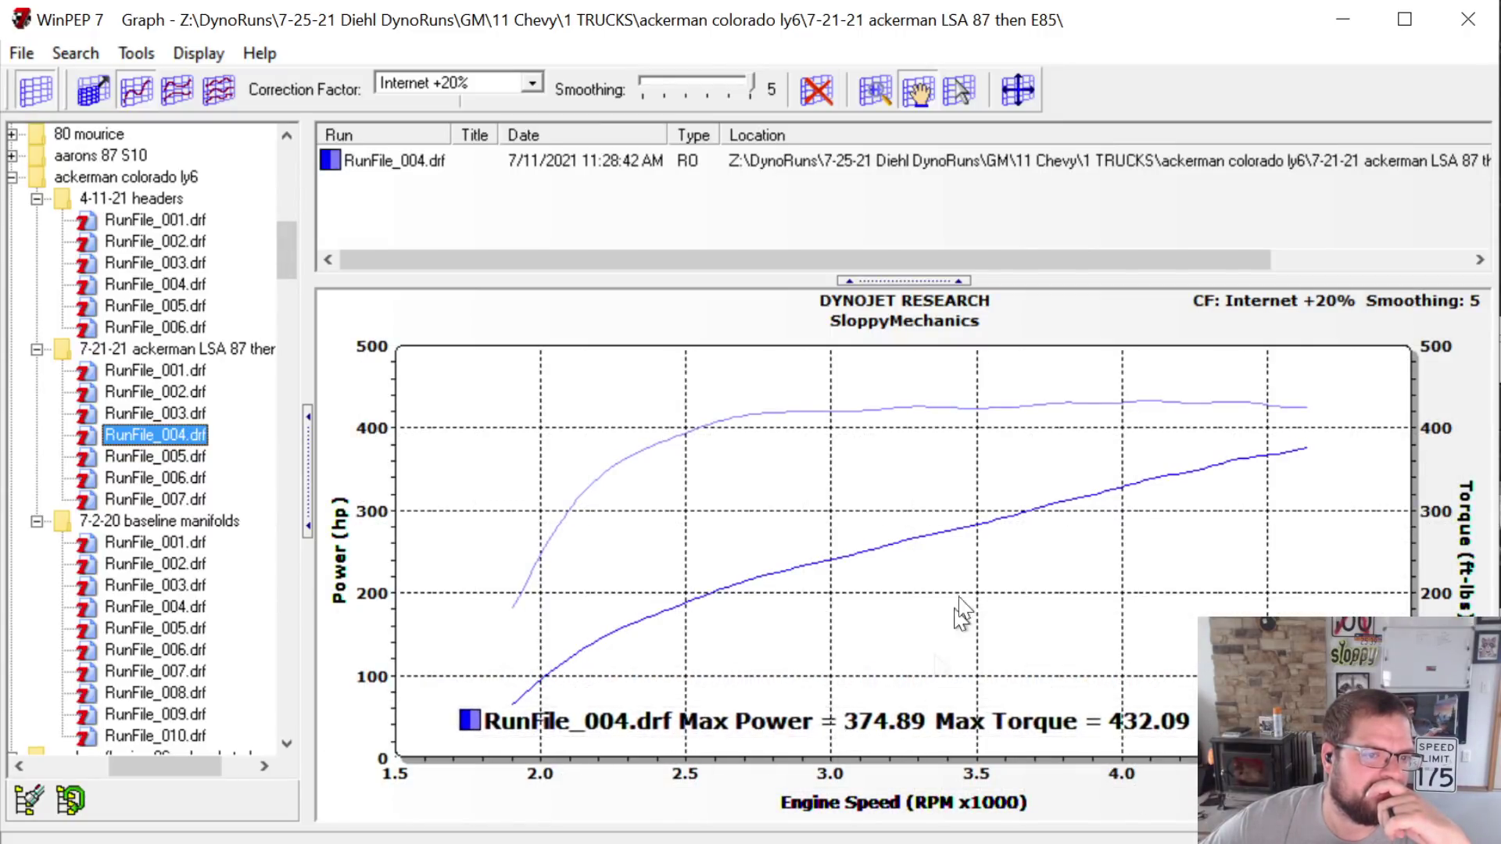
# Overlay RunFile_005 and RunFile_006 from the 7-21-21 LSA folder, showing only power against vehicle speed
pyautogui.click(196, 459)
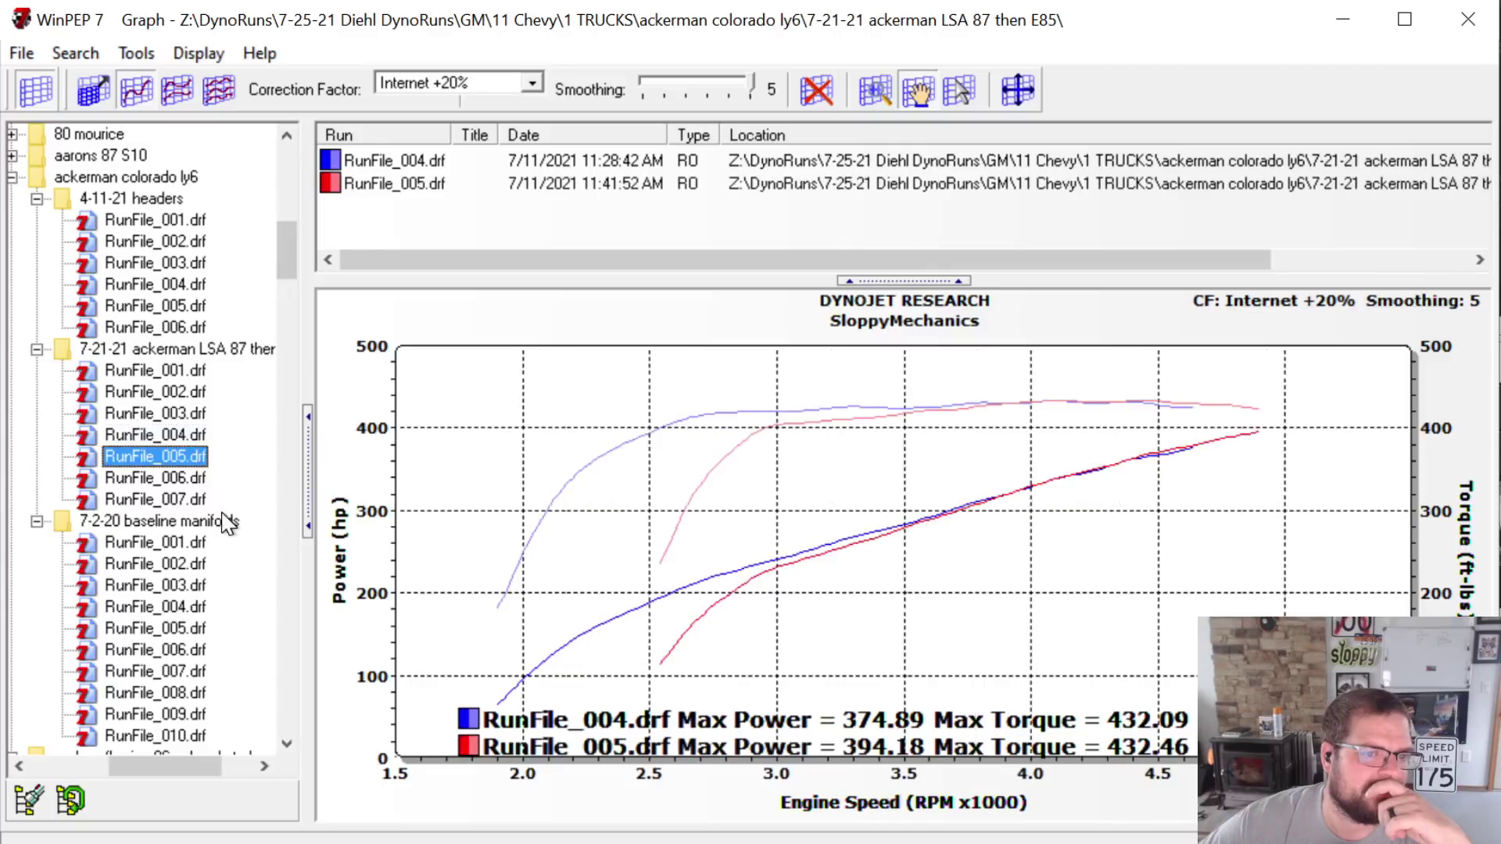
pyautogui.rightClick(957, 802)
pyautogui.click(1016, 839)
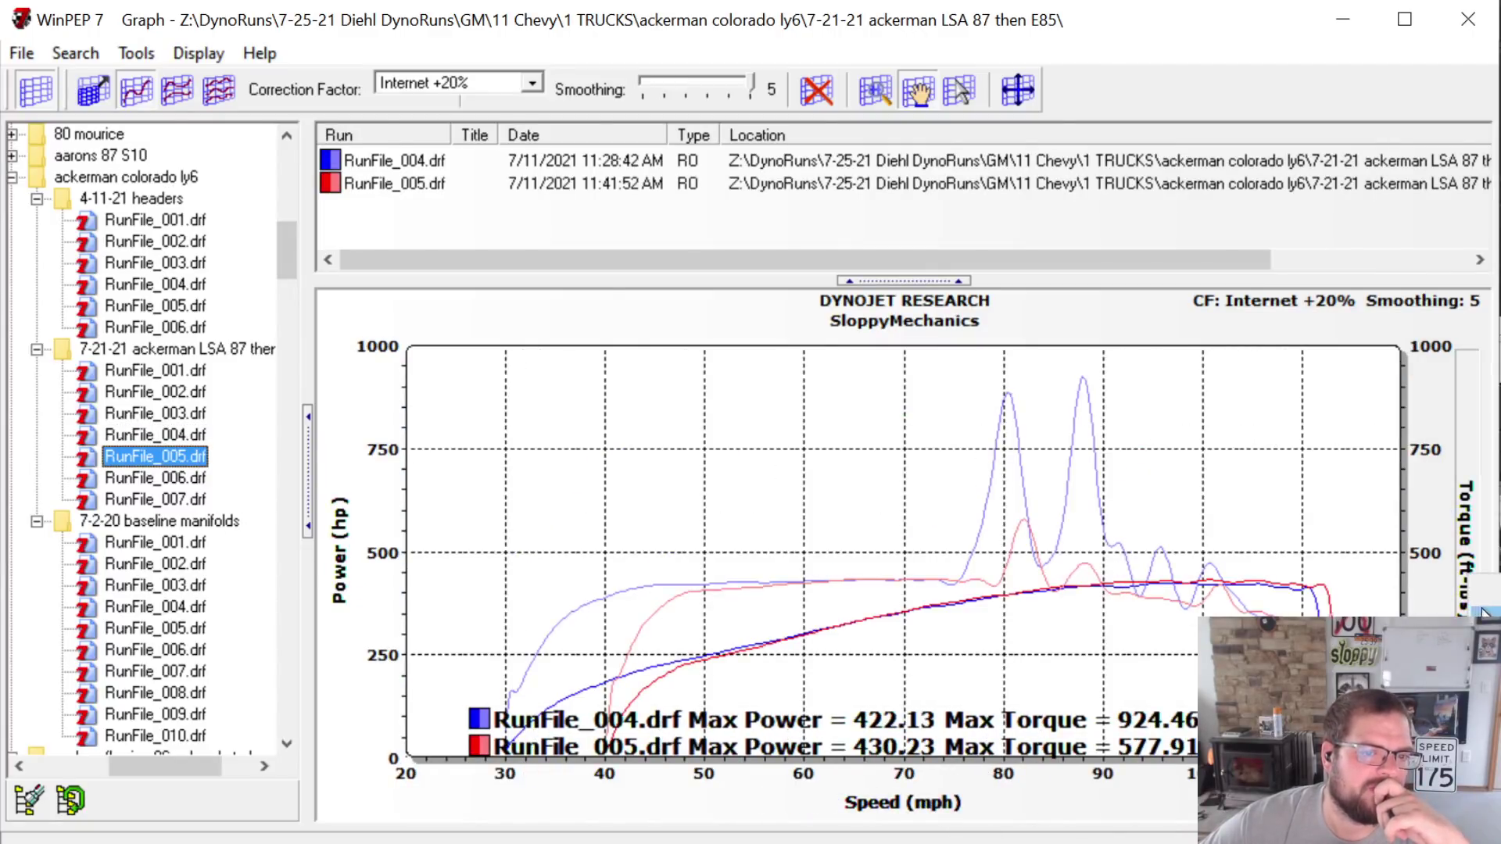
pyautogui.click(1460, 582)
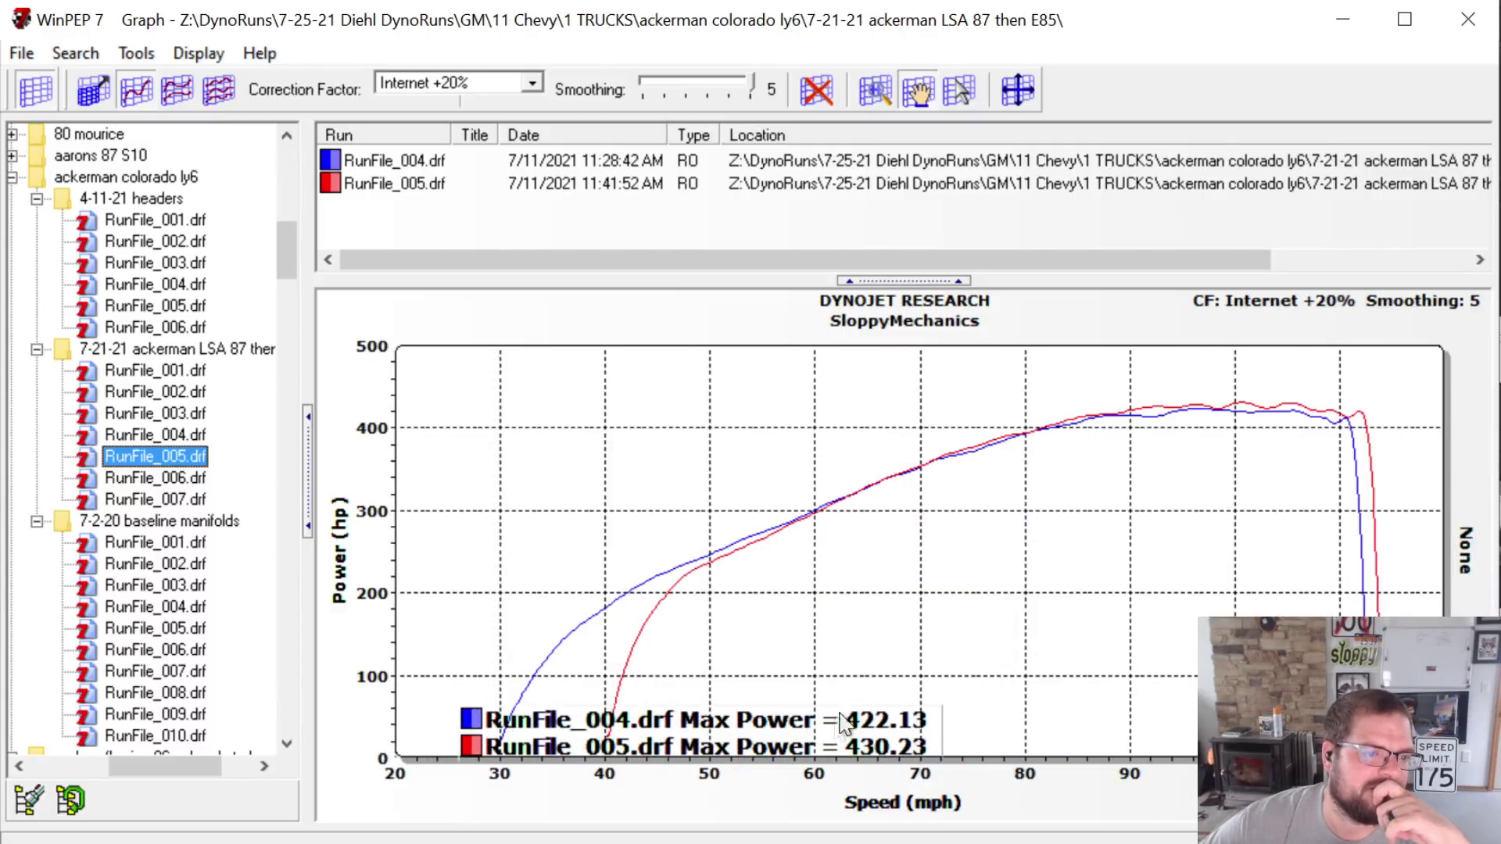
pyautogui.moveTo(836, 735); pyautogui.dragTo(919, 725)
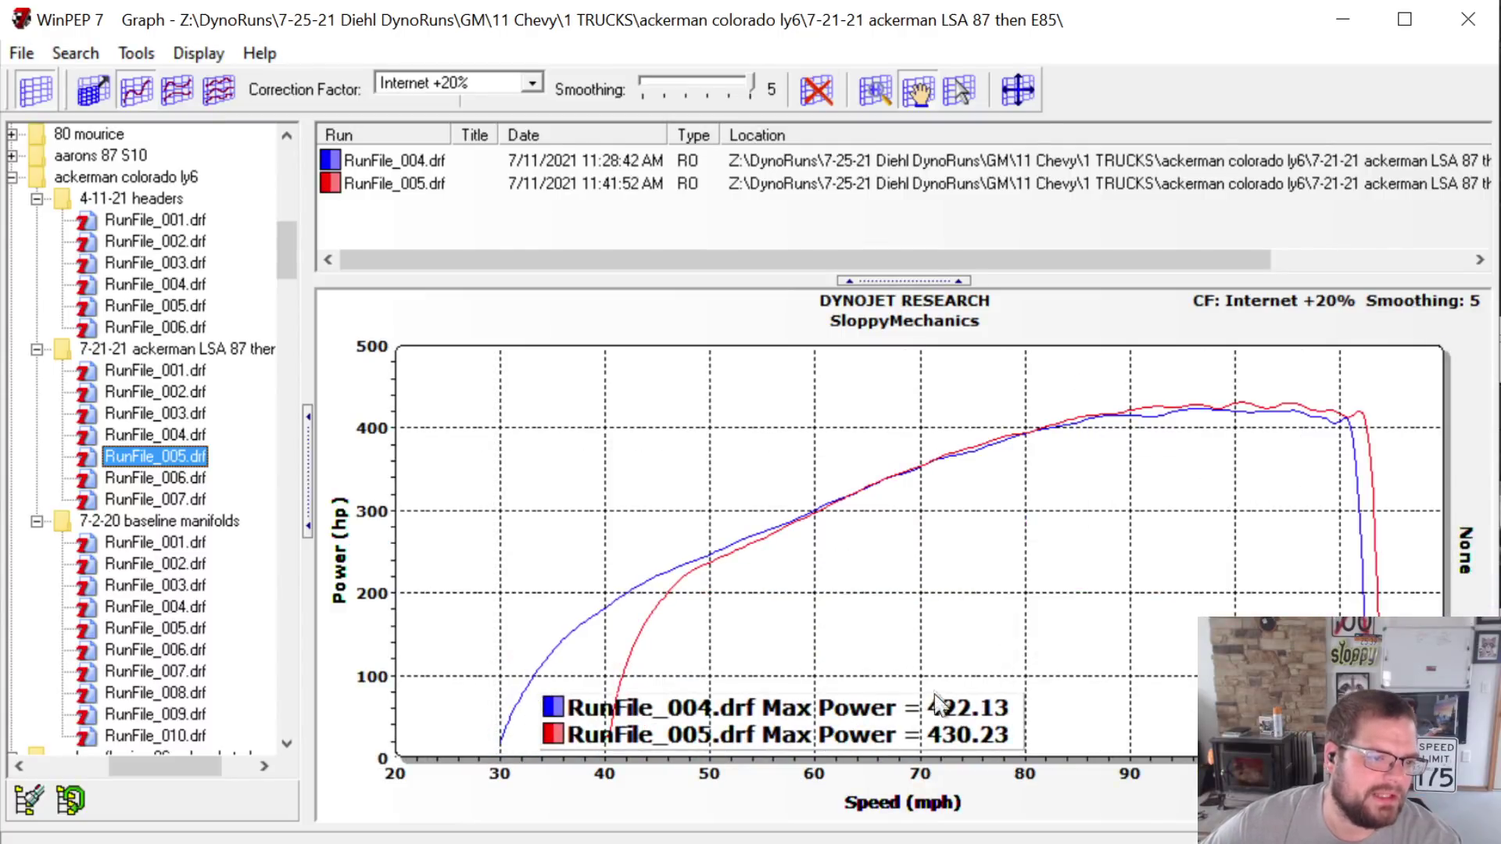
pyautogui.click(167, 483)
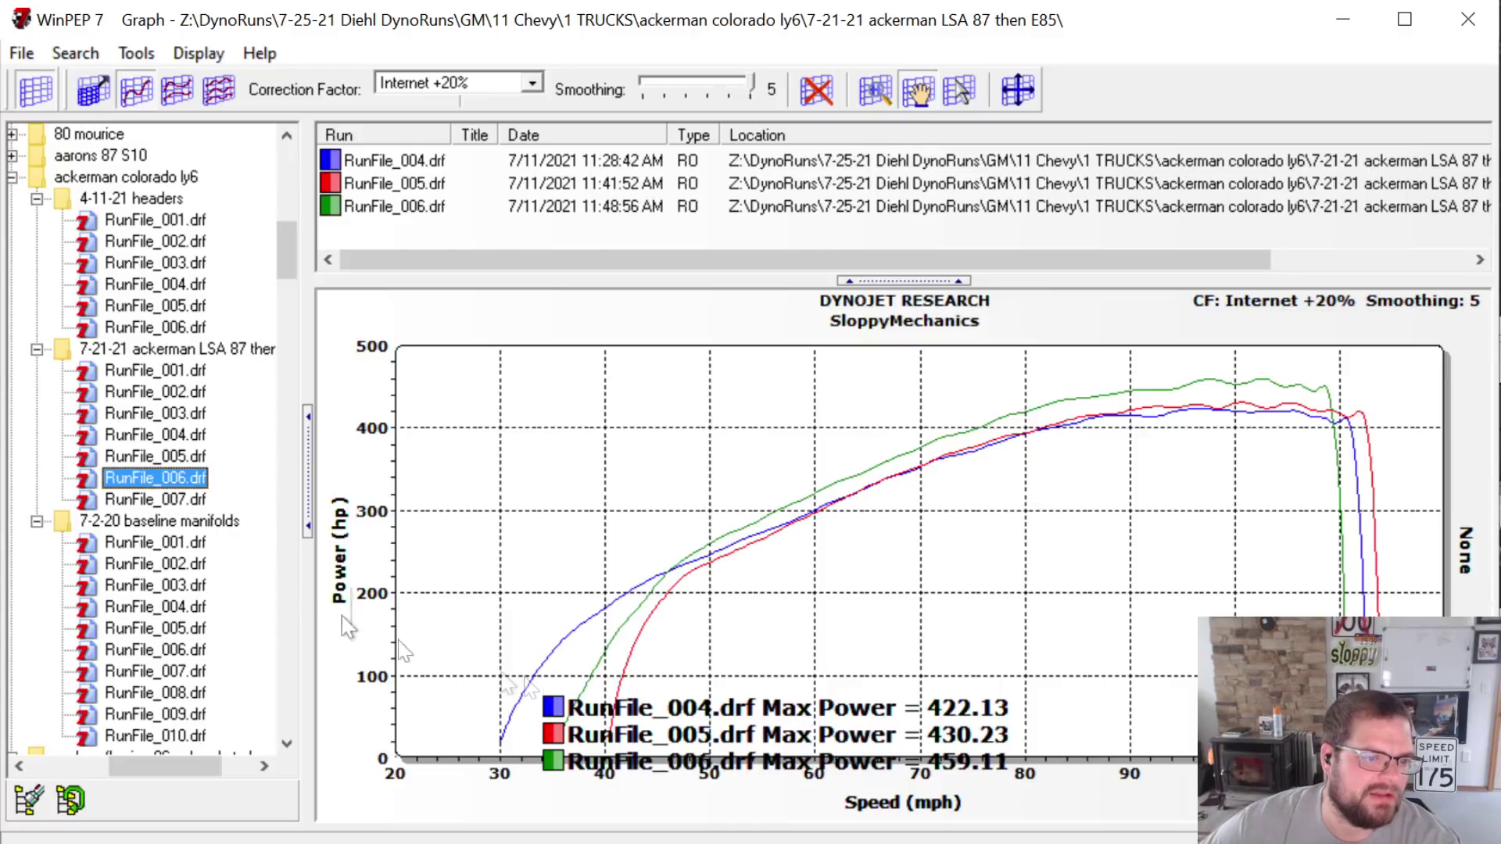
# Add RunFile_004 and RunFile_003 from the 7-21-21 LSA folder to the power overlay, keeping the whole legend inside the plot
pyautogui.moveTo(745, 751); pyautogui.dragTo(859, 713)
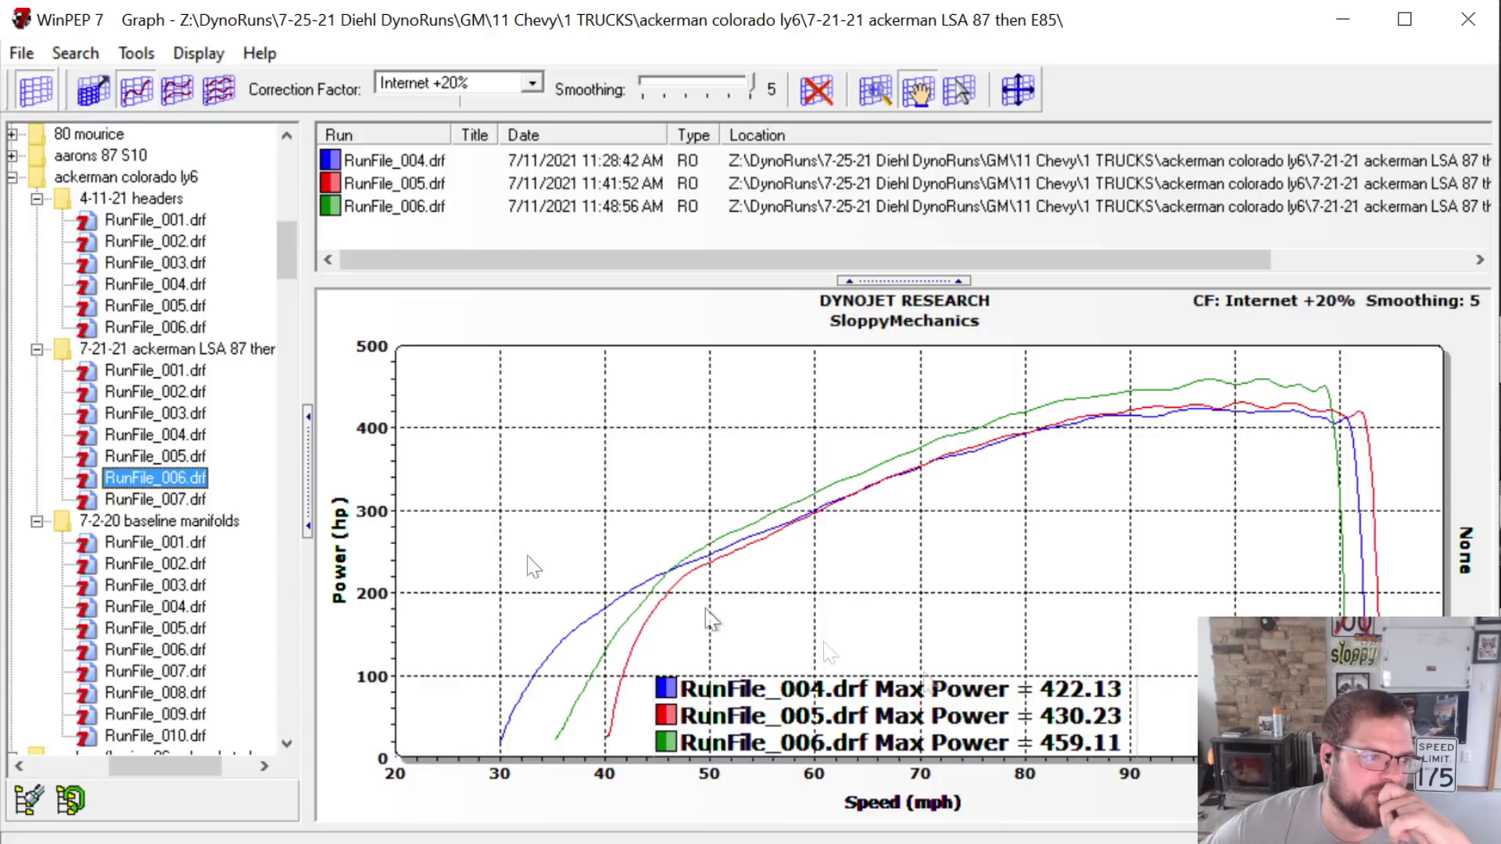
pyautogui.doubleClick(180, 434)
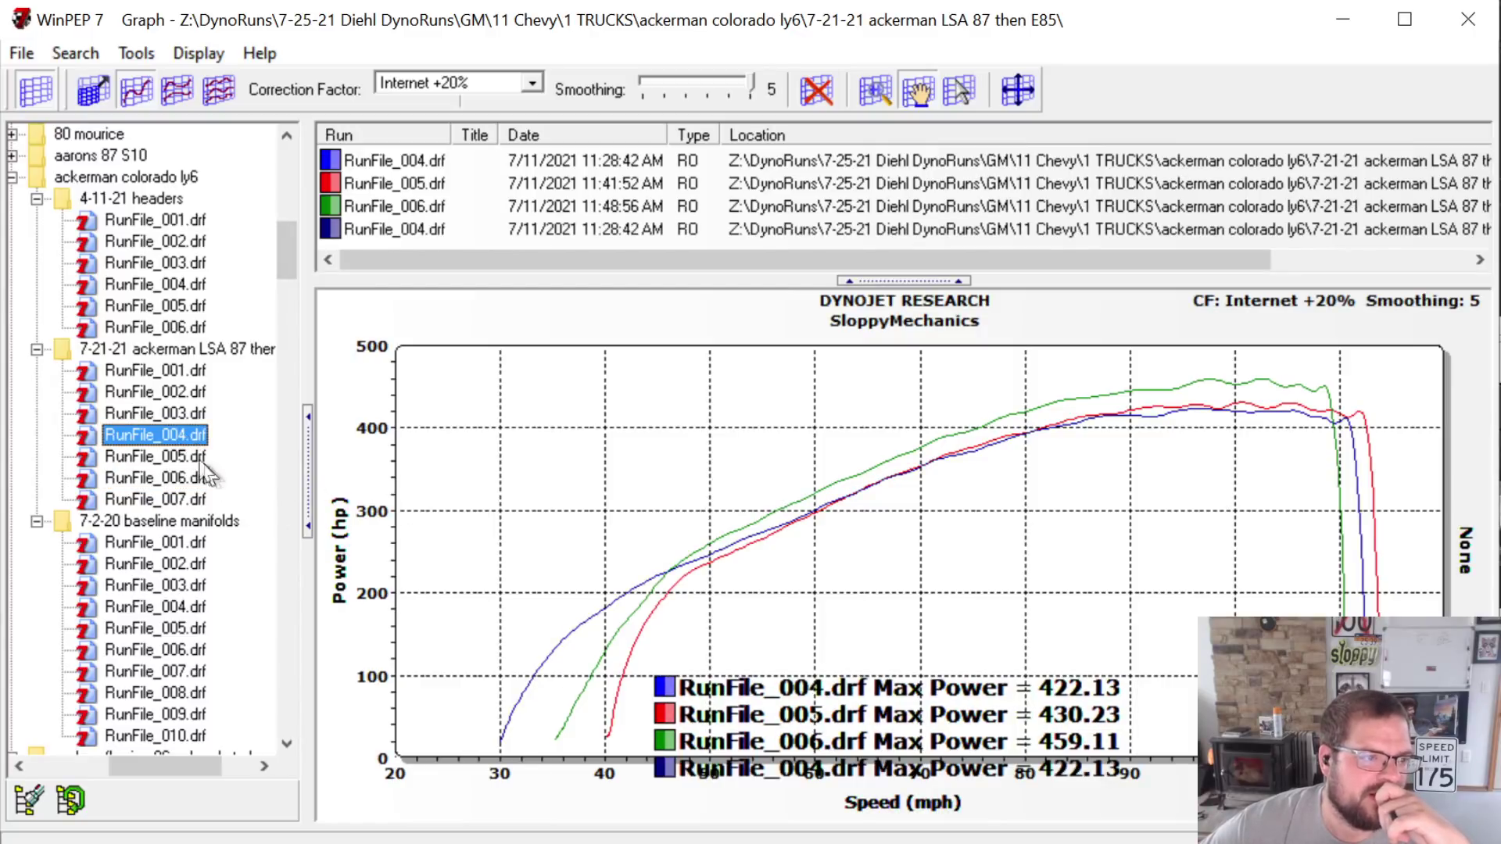
pyautogui.doubleClick(176, 415)
pyautogui.moveTo(860, 805); pyautogui.dragTo(855, 745)
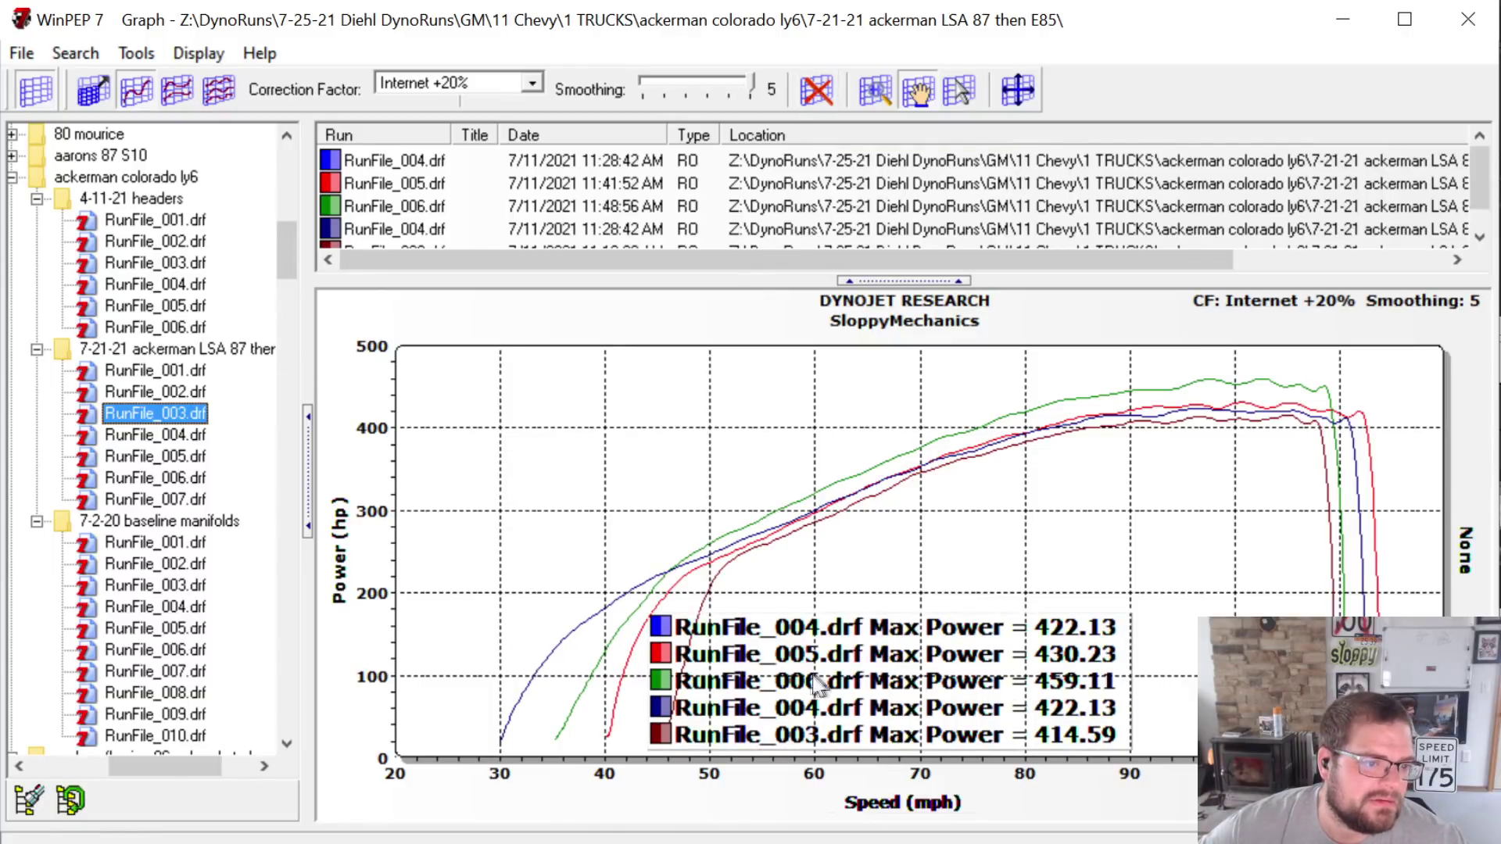
# Clear the graph, overlay RunFile_005, RunFile_006 and RunFile_007 from the 7-21-21 LSA folder, and reposition the legend below the power curves
pyautogui.click(817, 90)
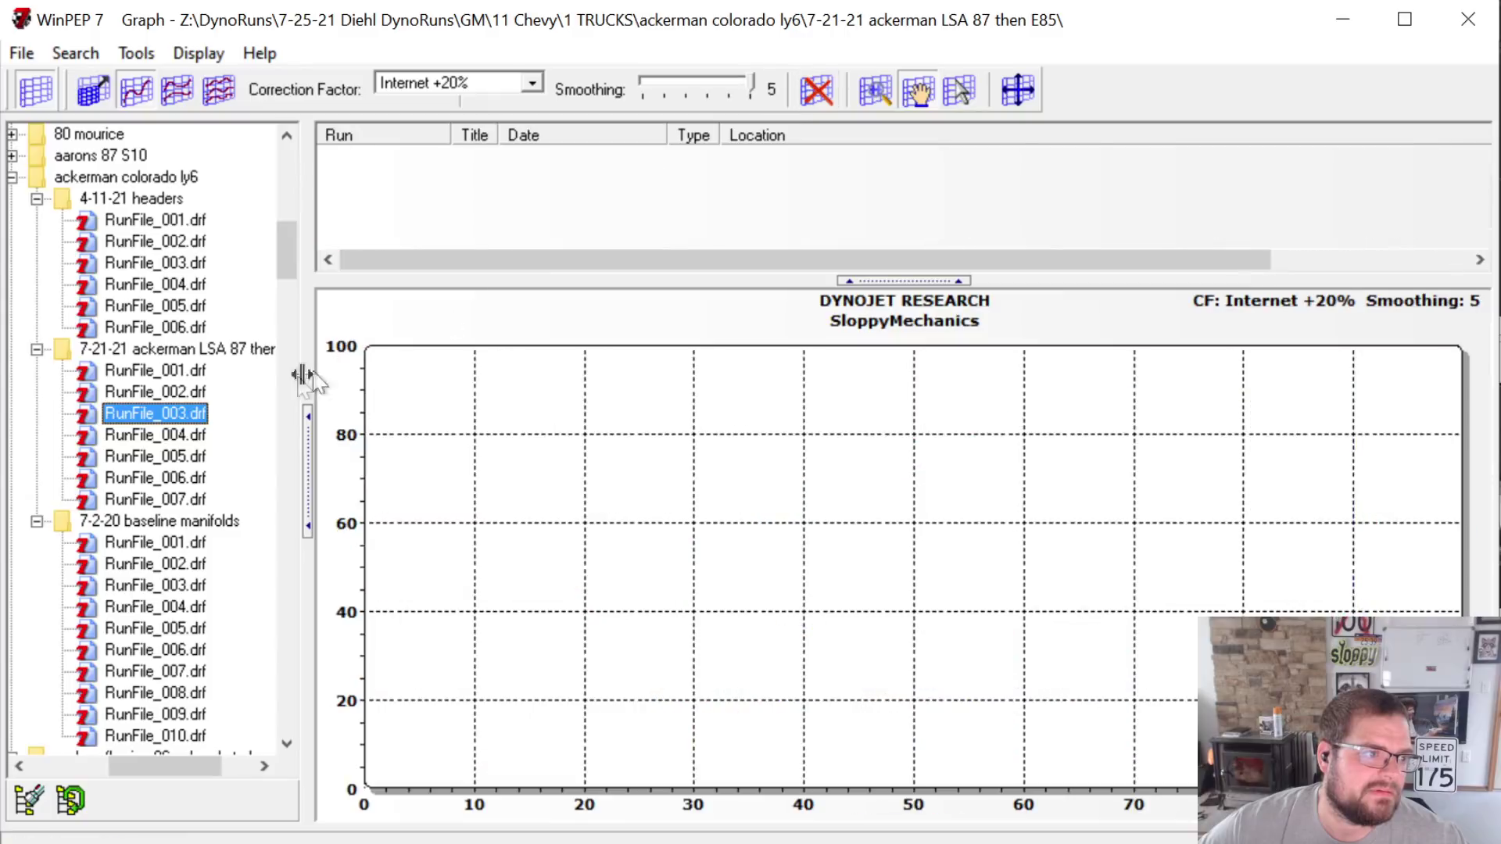
pyautogui.click(200, 456)
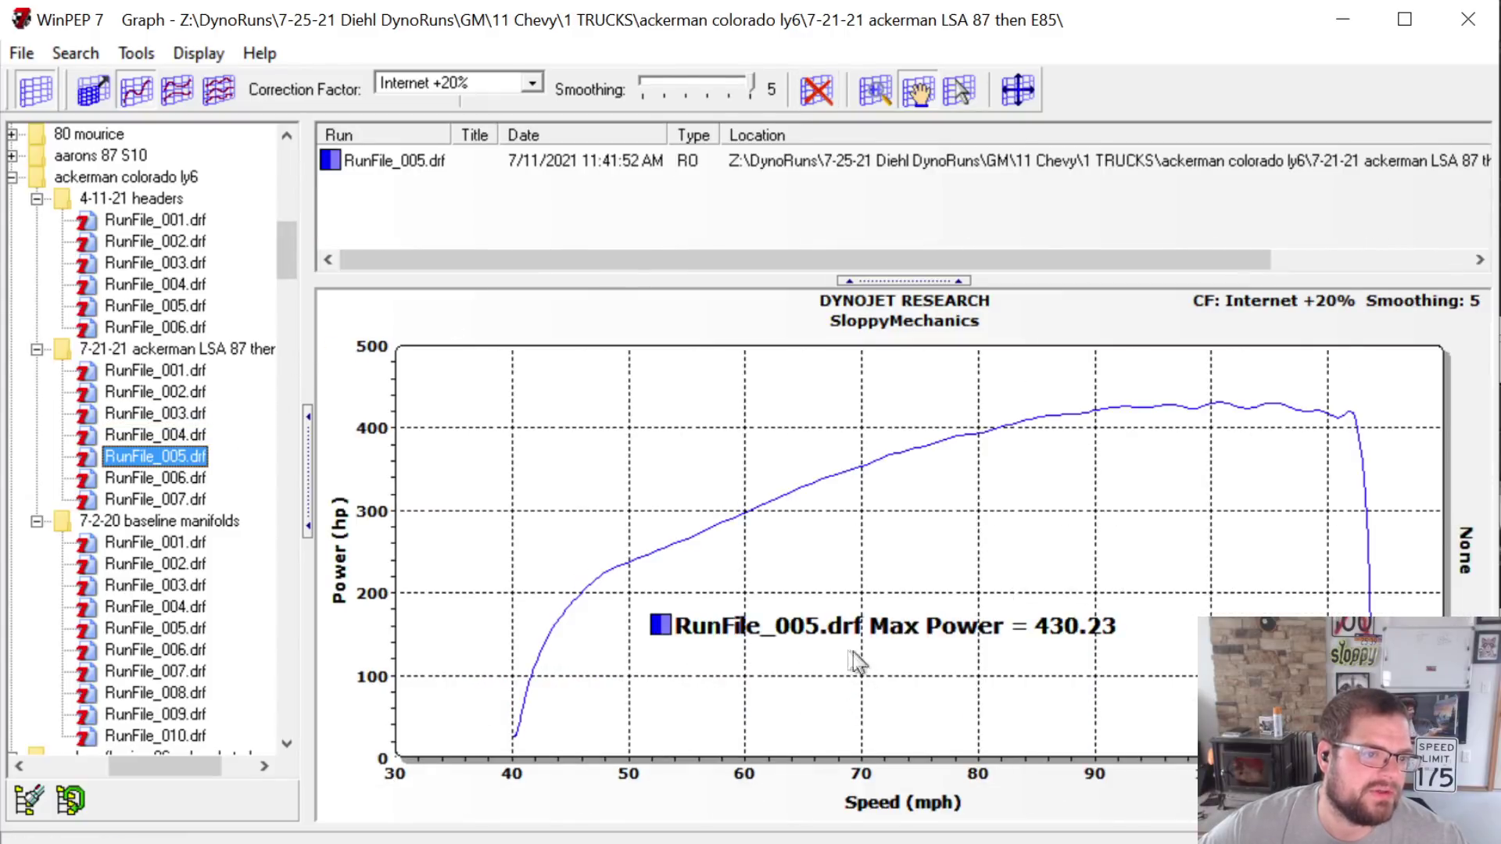
pyautogui.click(176, 479)
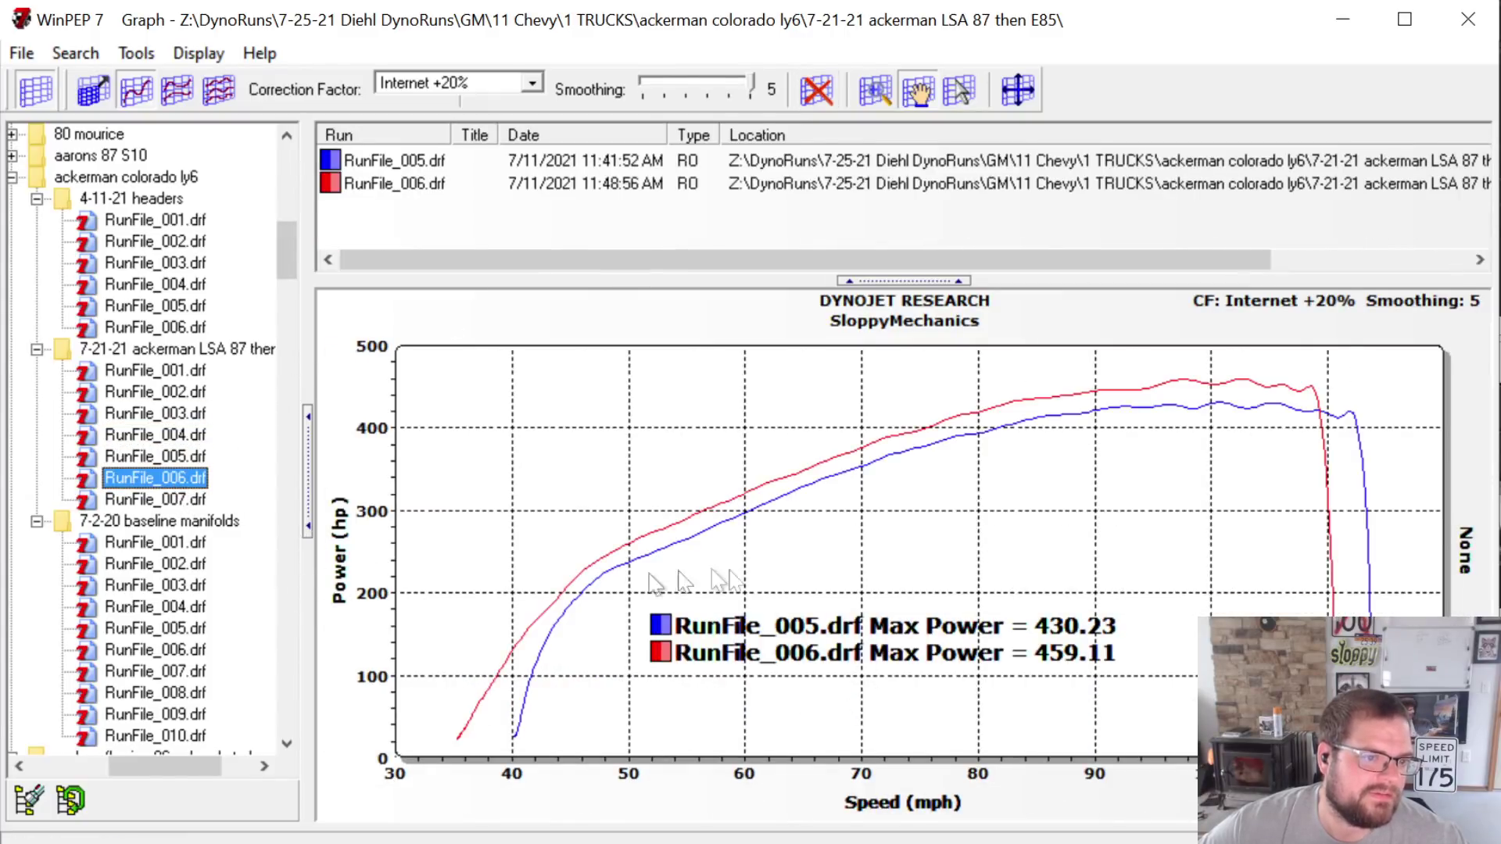
pyautogui.click(196, 500)
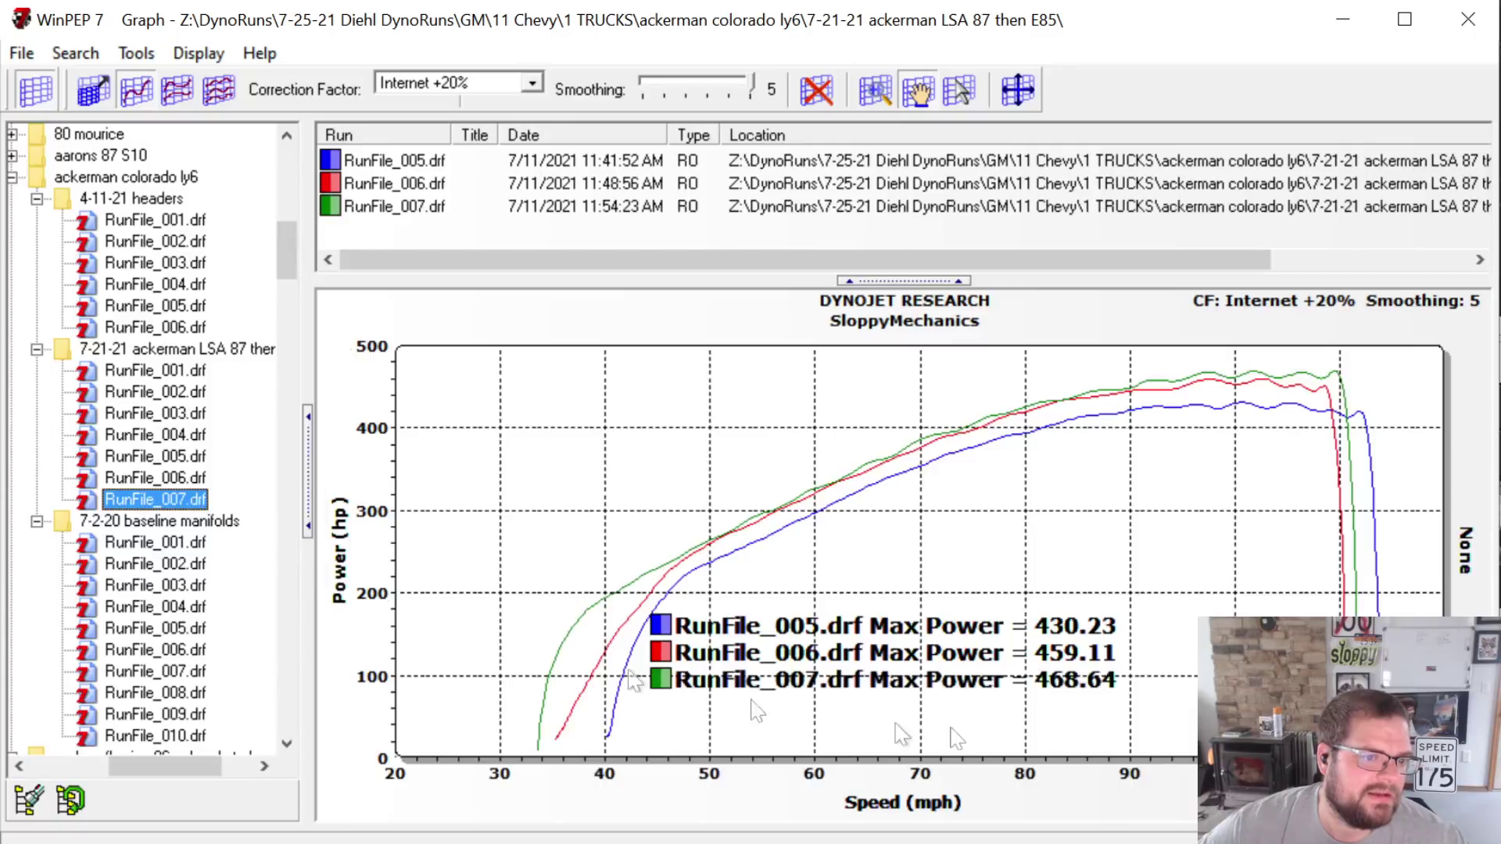
pyautogui.moveTo(989, 681); pyautogui.dragTo(991, 731)
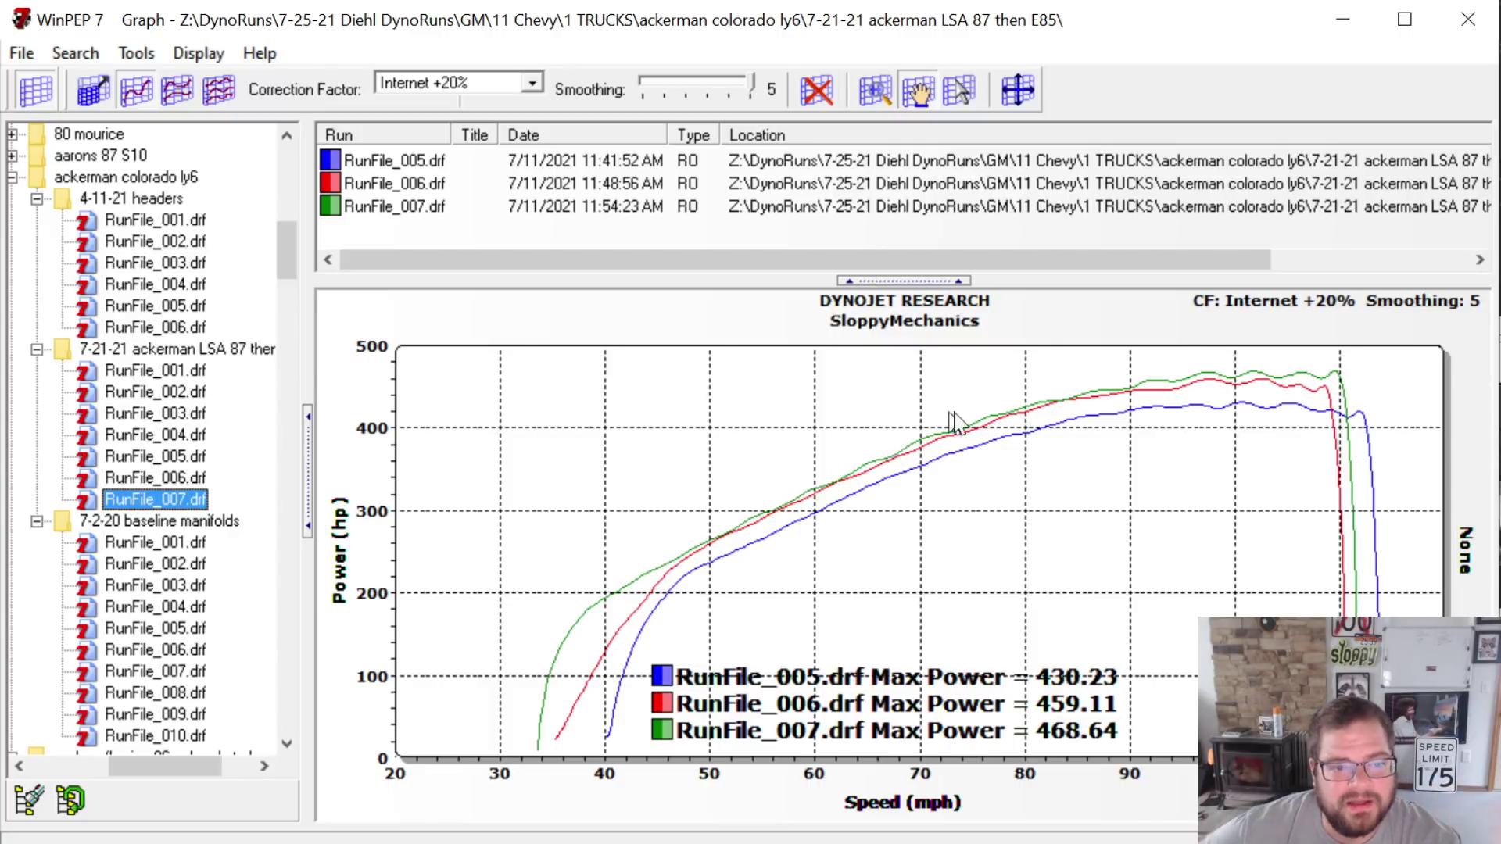
pyautogui.moveTo(965, 716); pyautogui.dragTo(960, 649)
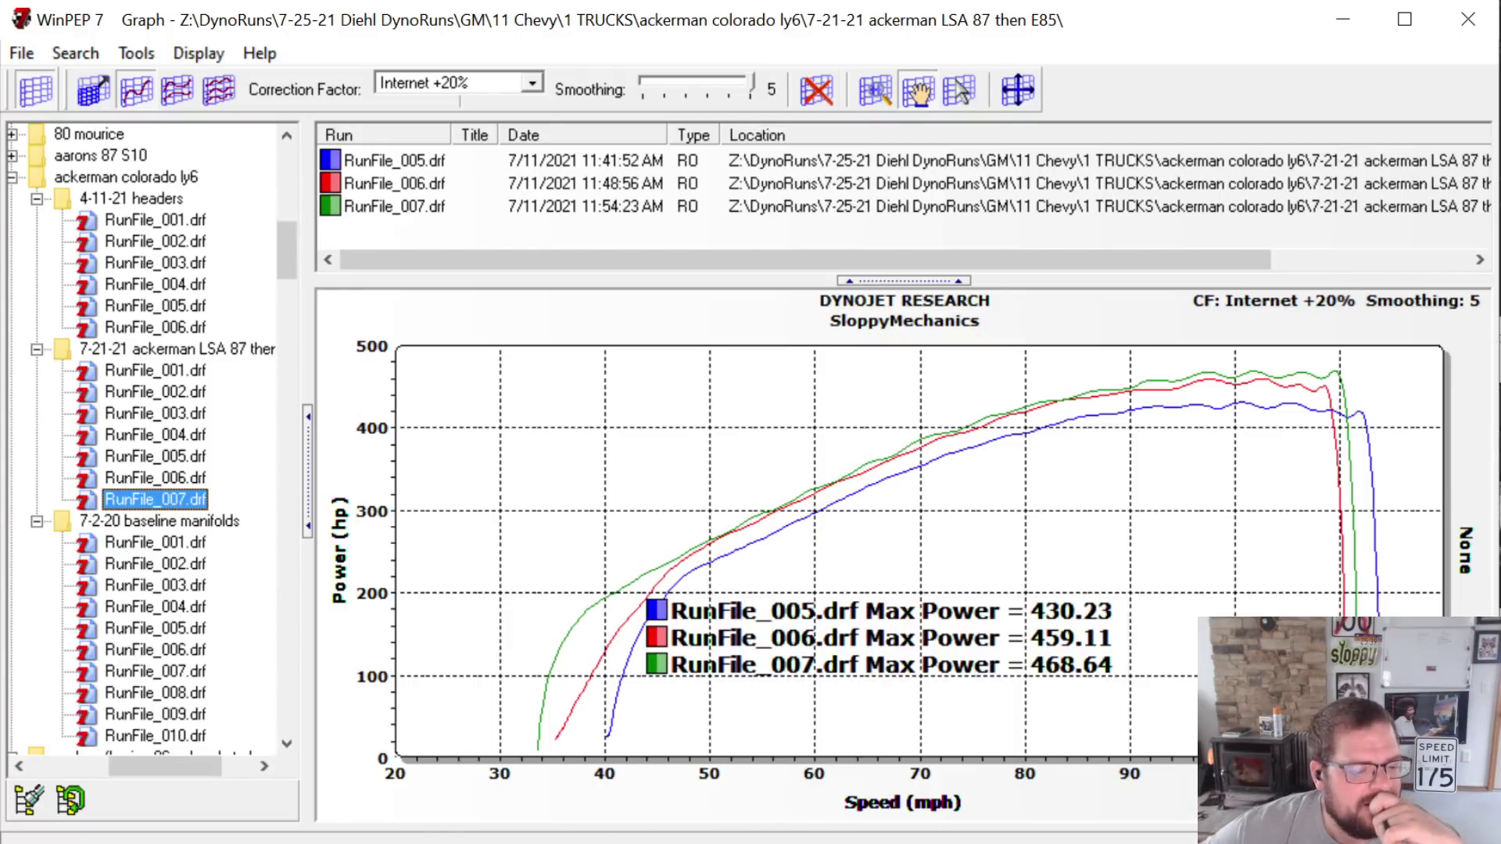
# Switch to Photos, move the window to examine the whole 001 87 oct vs e85.jpg dyno chart, and close it
pyautogui.hotkey('alt', 'Tab')
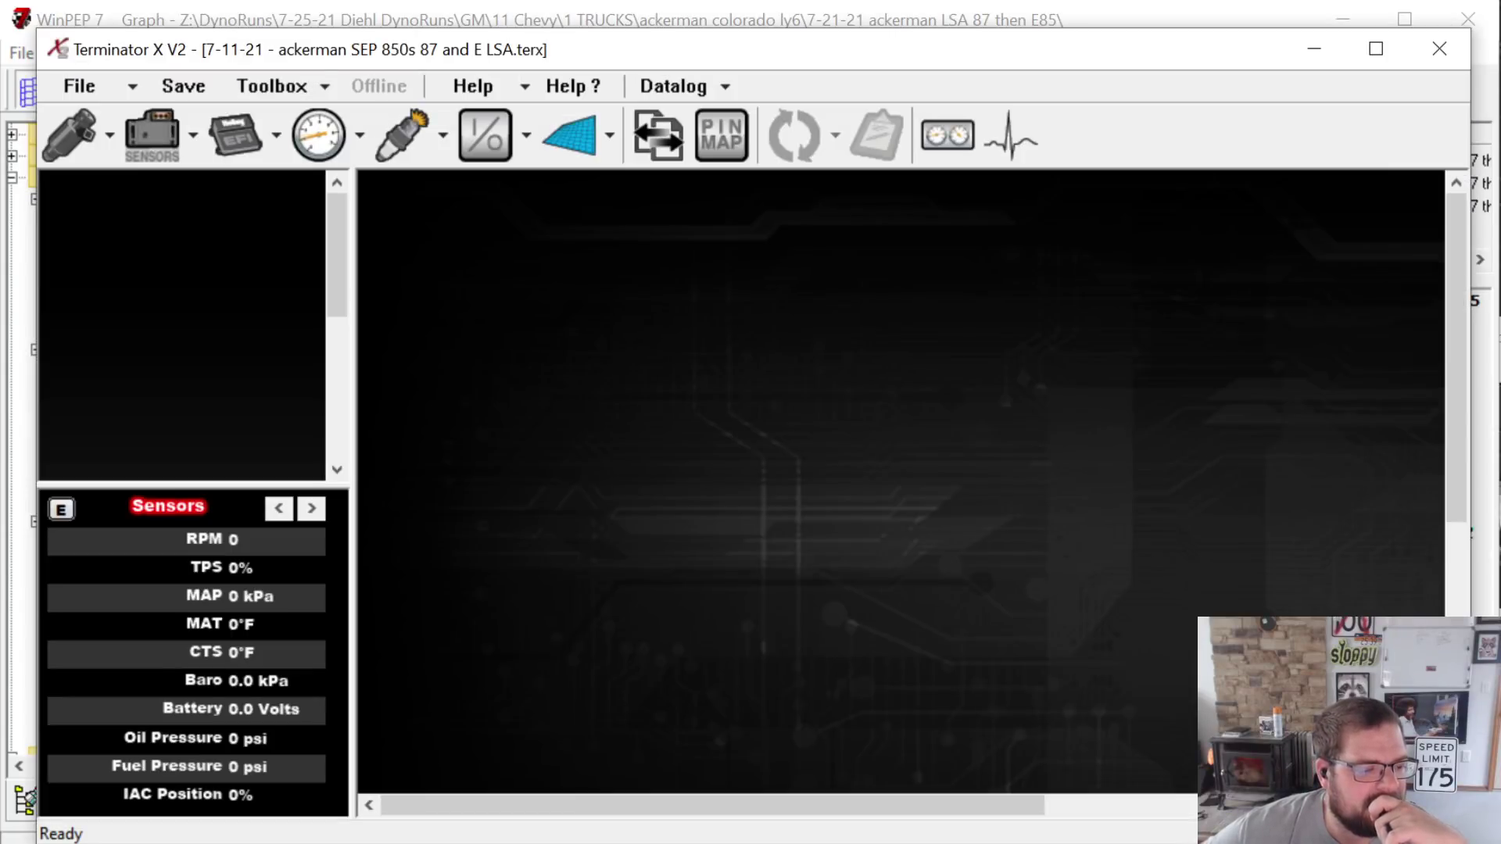
pyautogui.hotkey('alt', 'Tab')
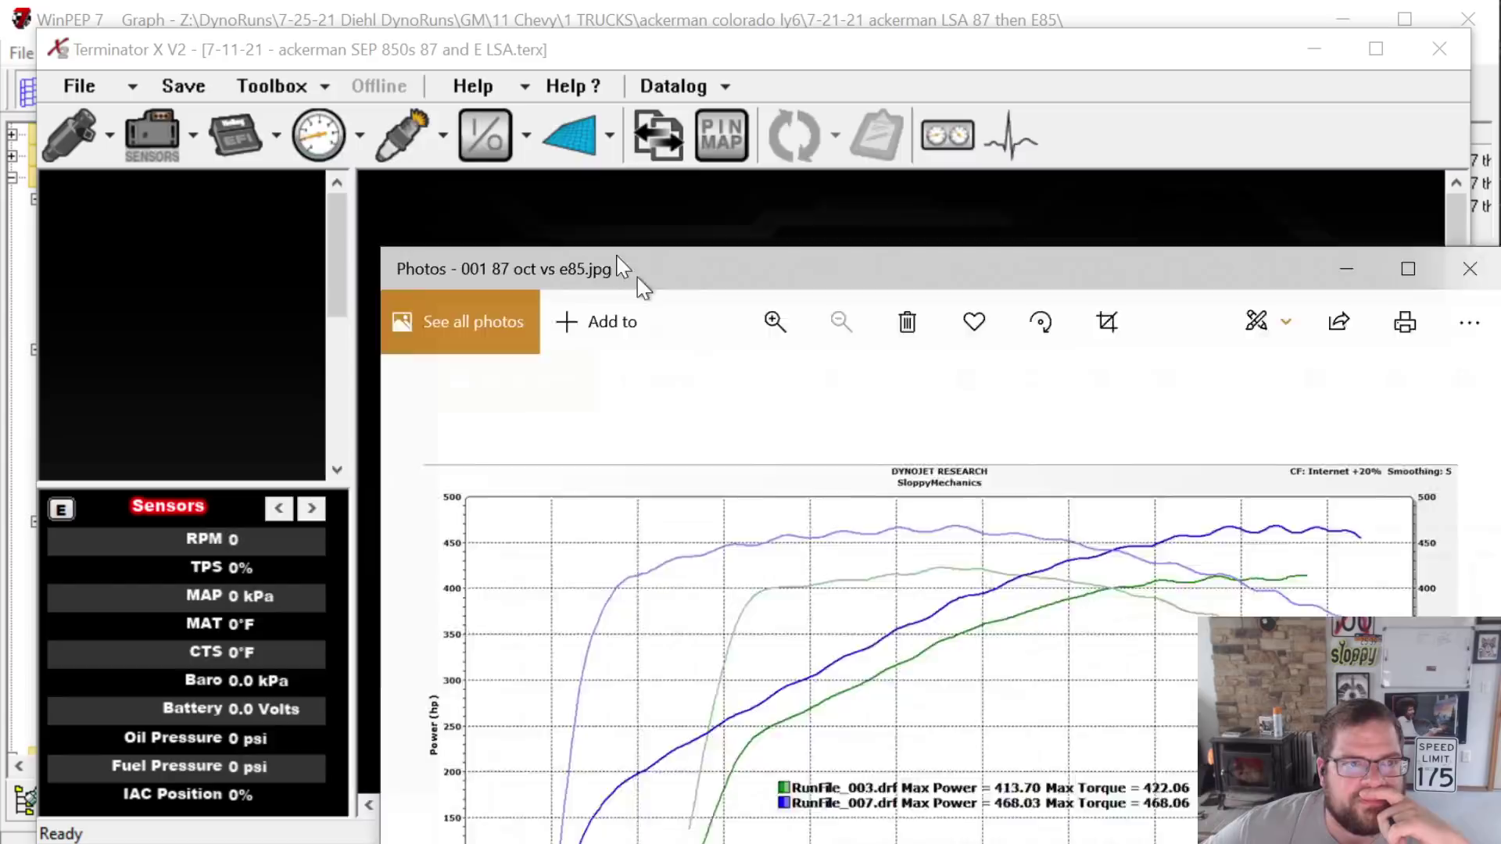
pyautogui.moveTo(637, 277); pyautogui.dragTo(330, 55)
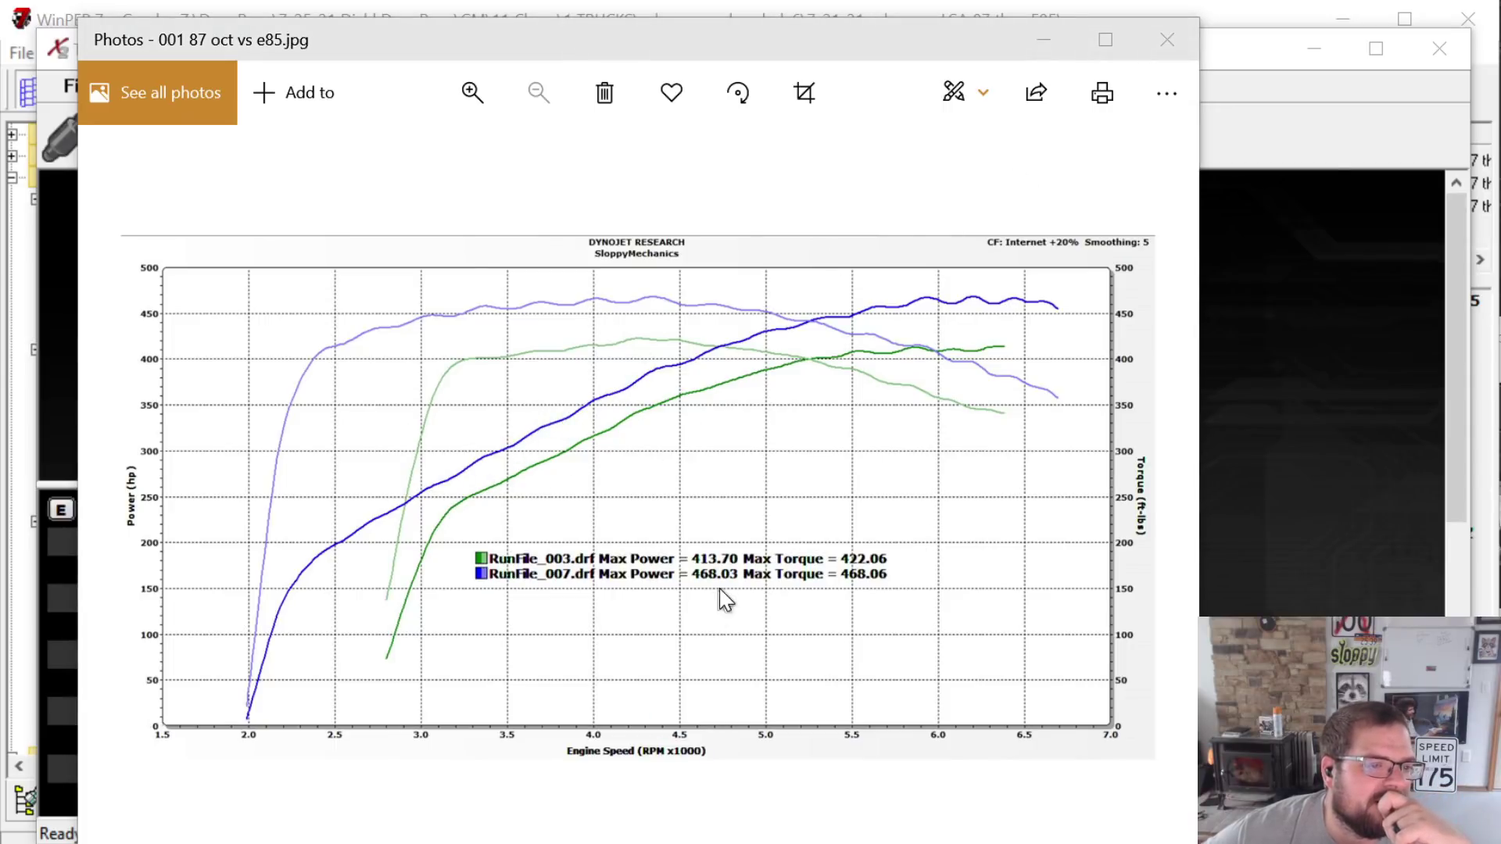
pyautogui.click(1167, 39)
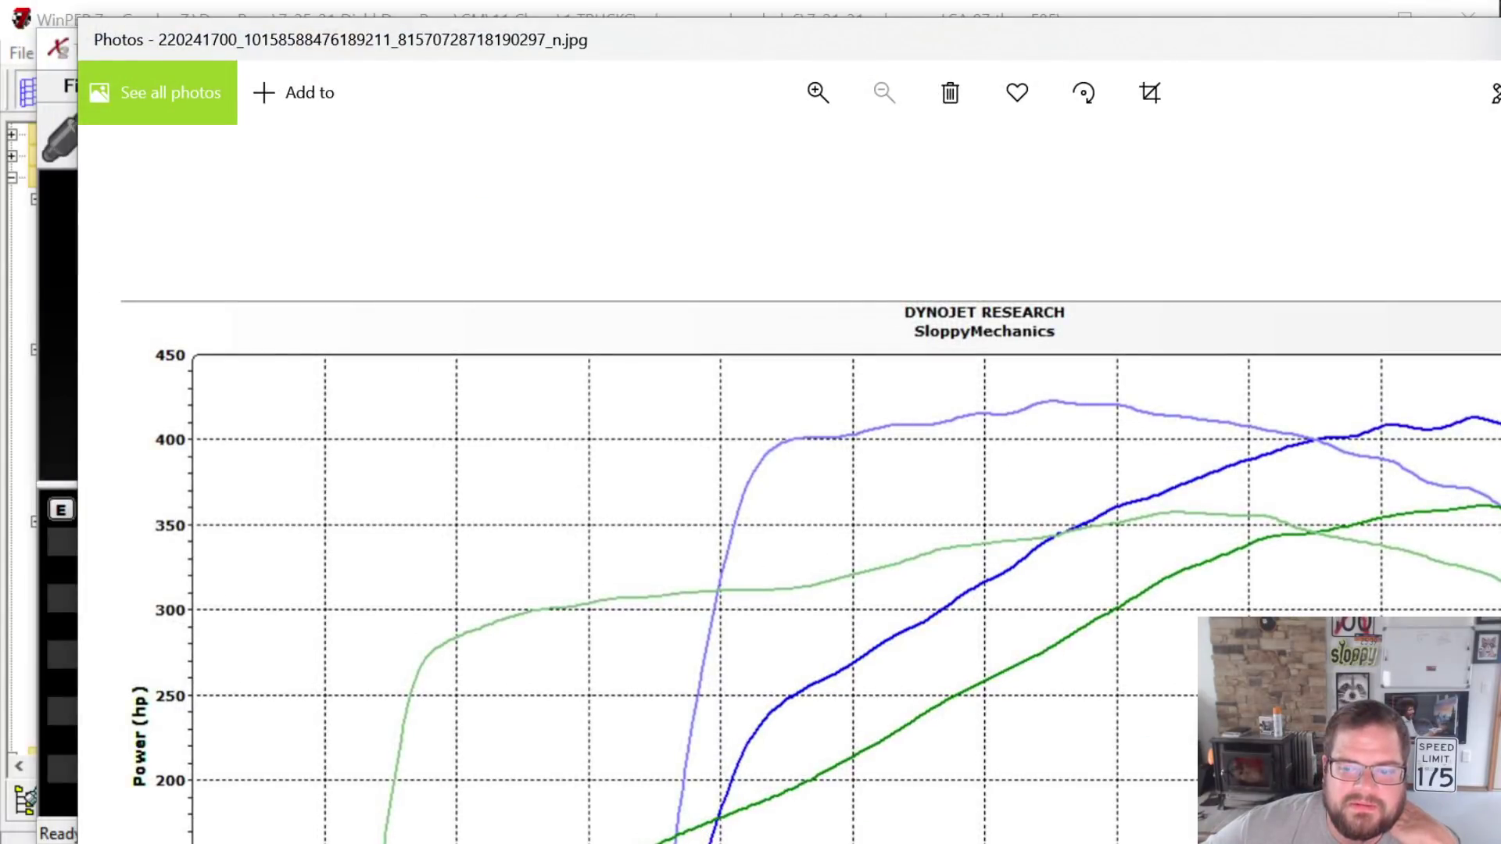
# Examine the RunFile_003 versus RunFile_002 chart image and 003 ls3 93 octane vs ackerman with e85.jpg, closing each one
pyautogui.moveTo(1357, 61)
pyautogui.mouseDown()
pyautogui.moveTo(1388, 47)
pyautogui.moveTo(1349, 53)
pyautogui.mouseUp()
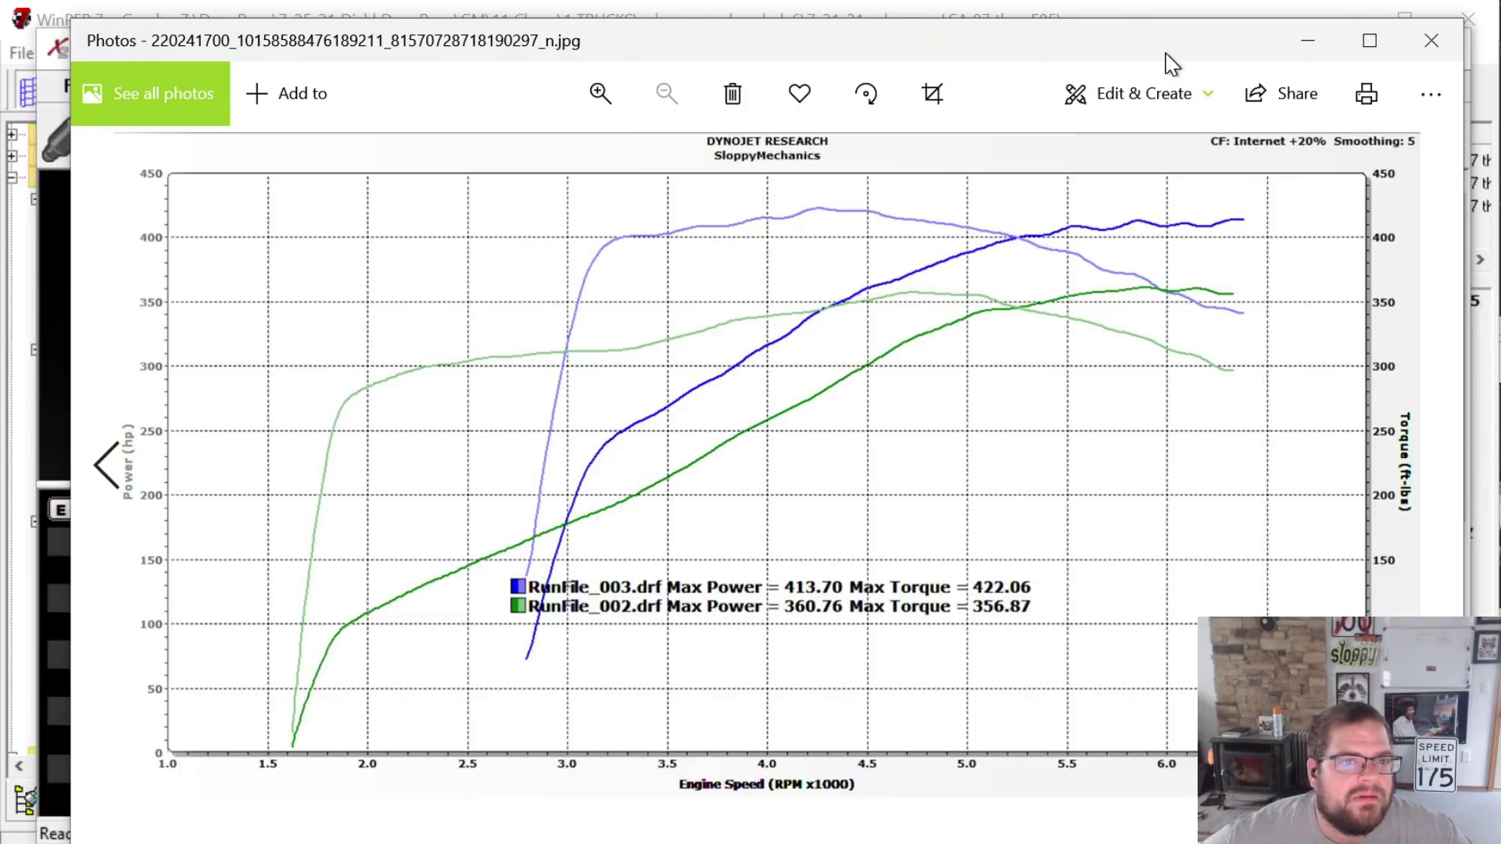
pyautogui.click(1432, 40)
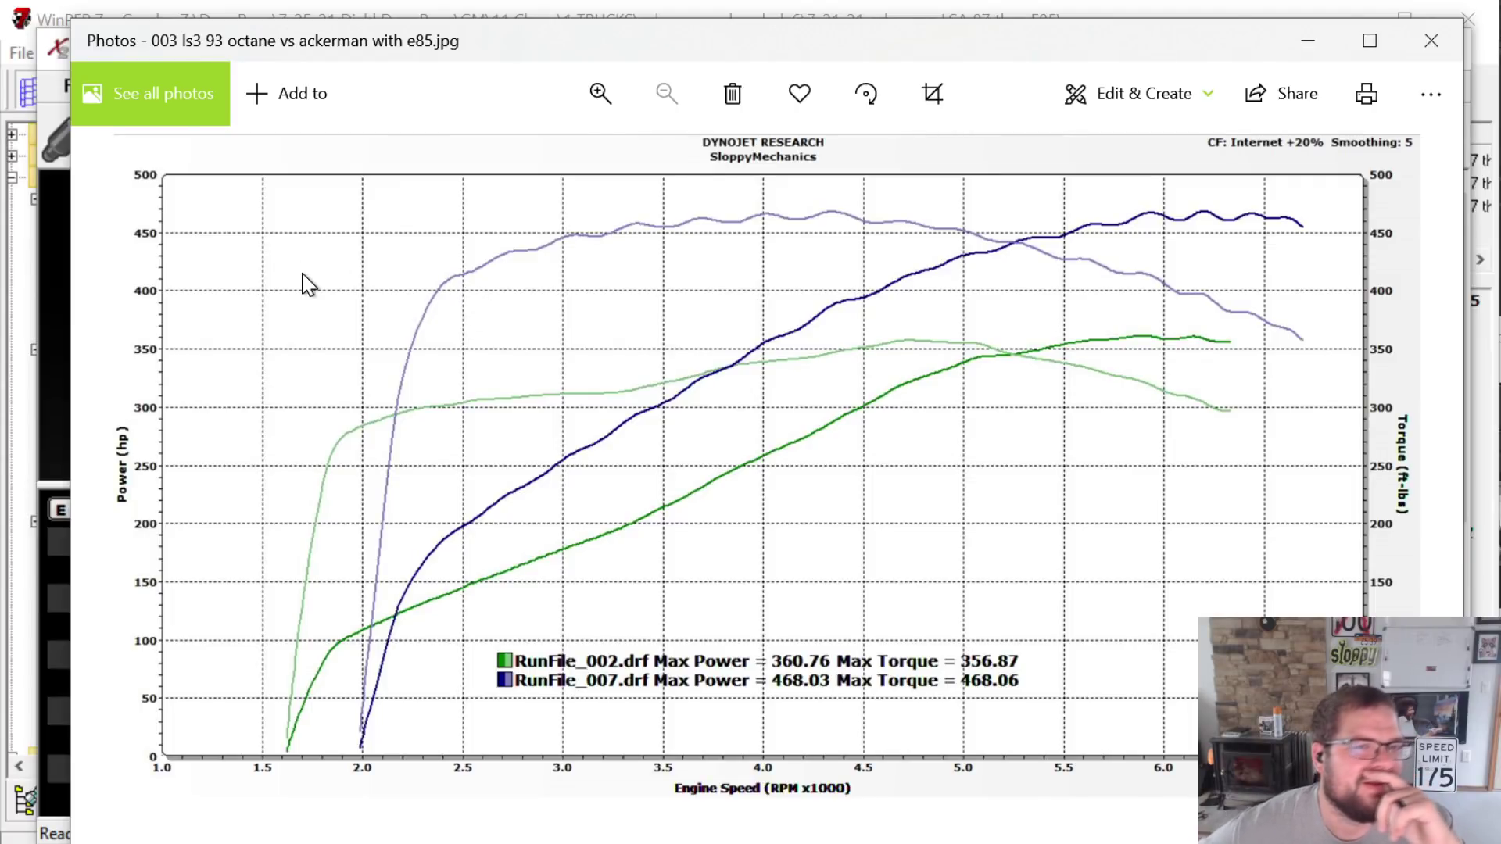
pyautogui.click(1432, 41)
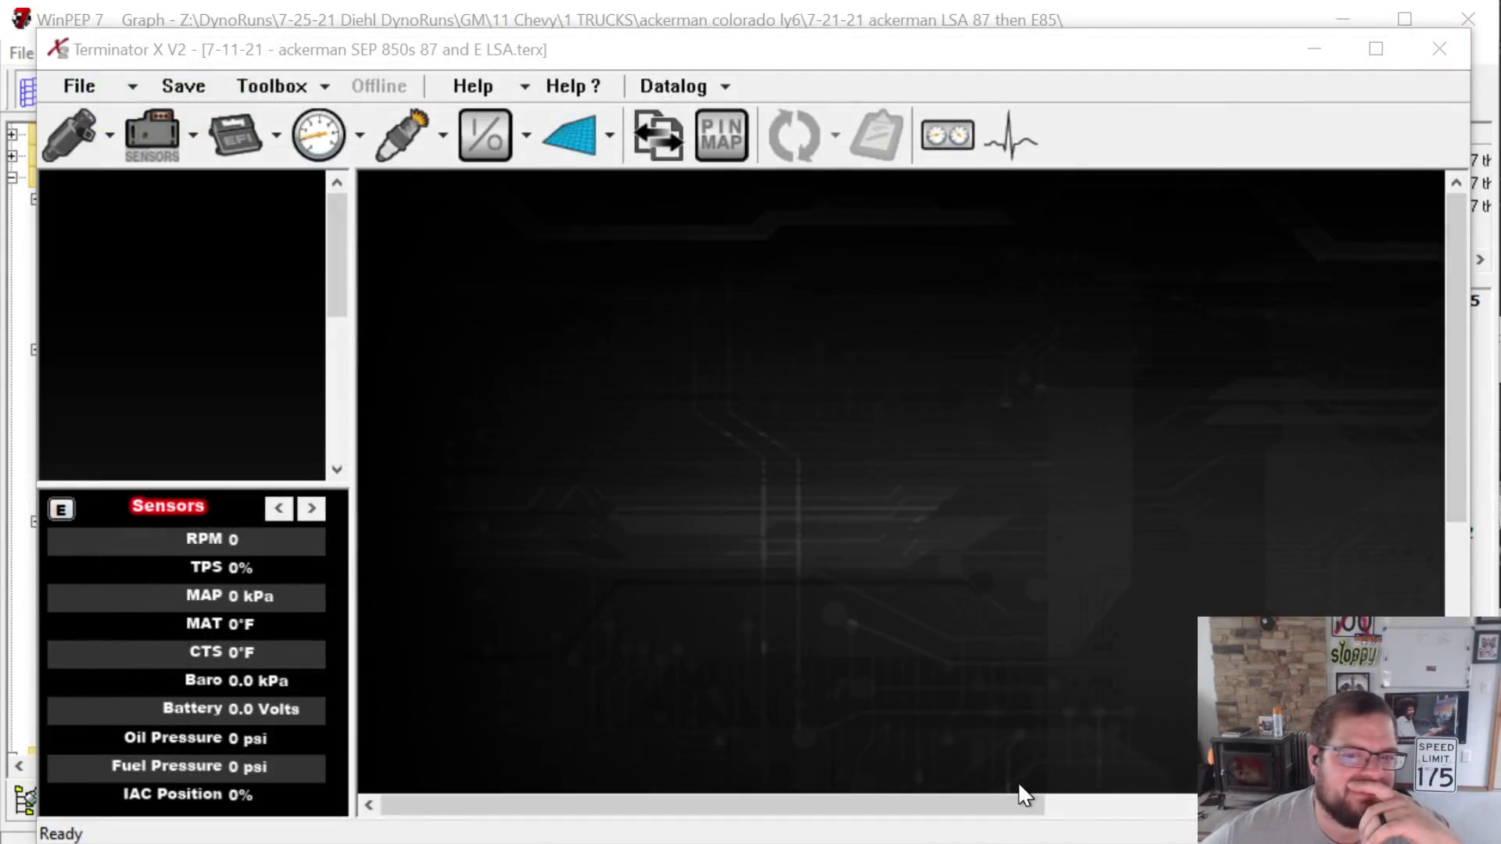